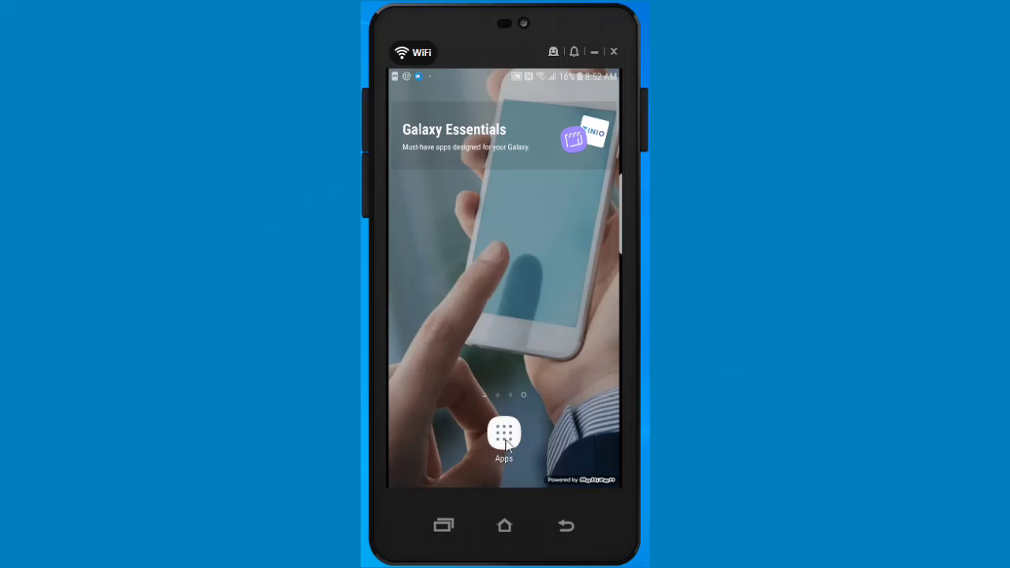
Load tourtrax.com in Chrome and go to the Supervisor App login page
click(504, 433)
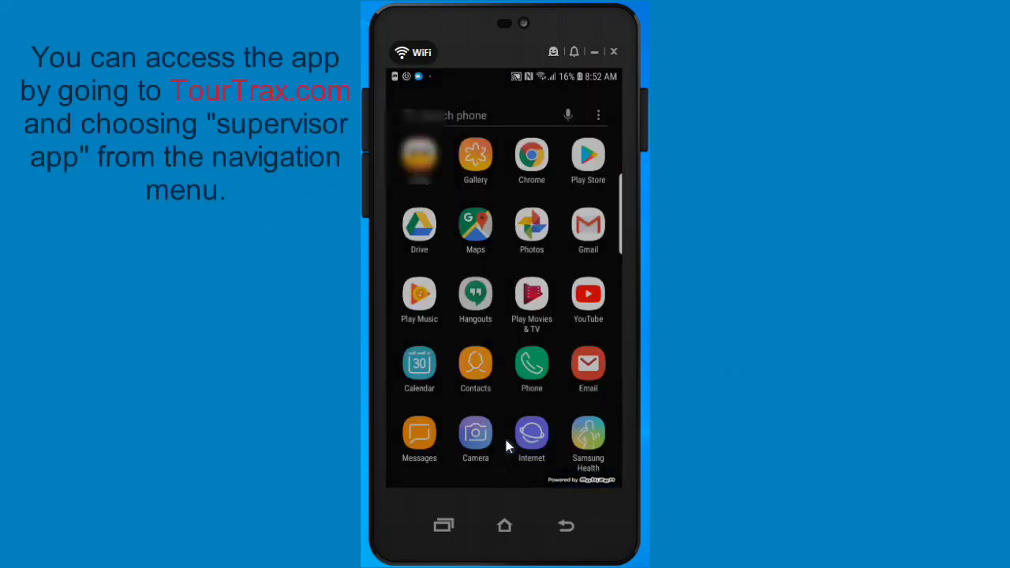
click(541, 154)
click(502, 238)
text(tou)
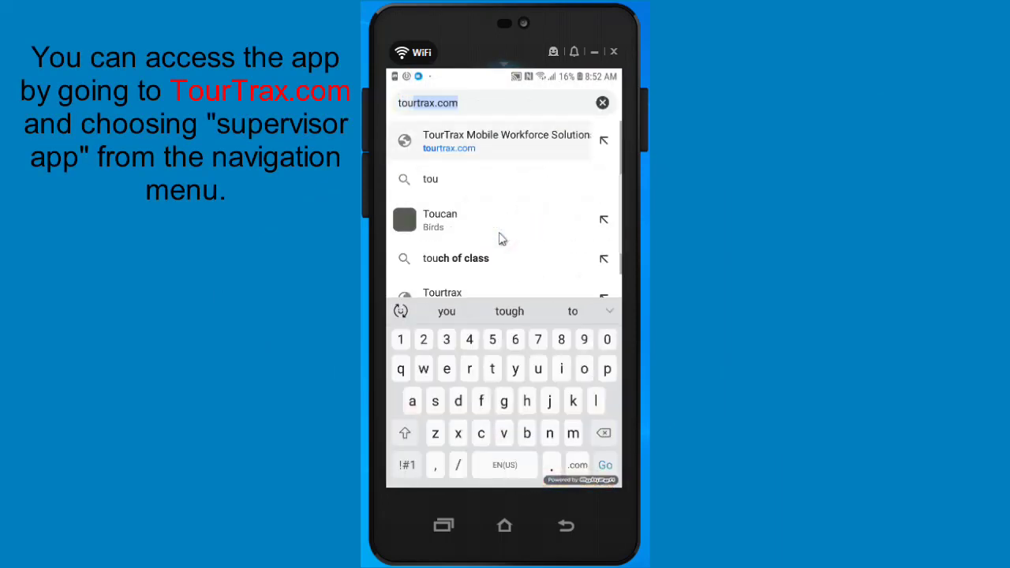
text(rtrax.com)
key(Return)
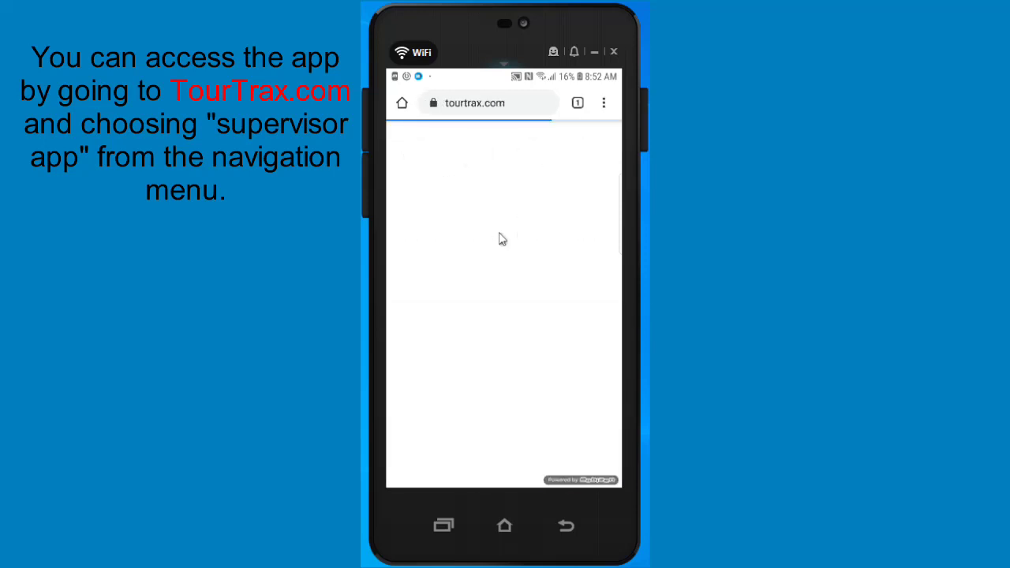
click(409, 147)
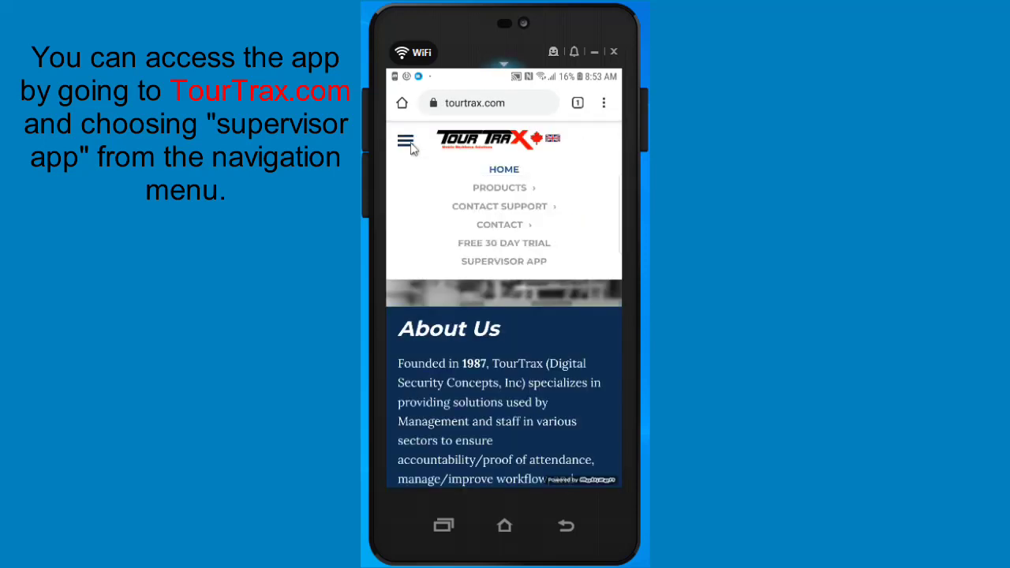
click(506, 262)
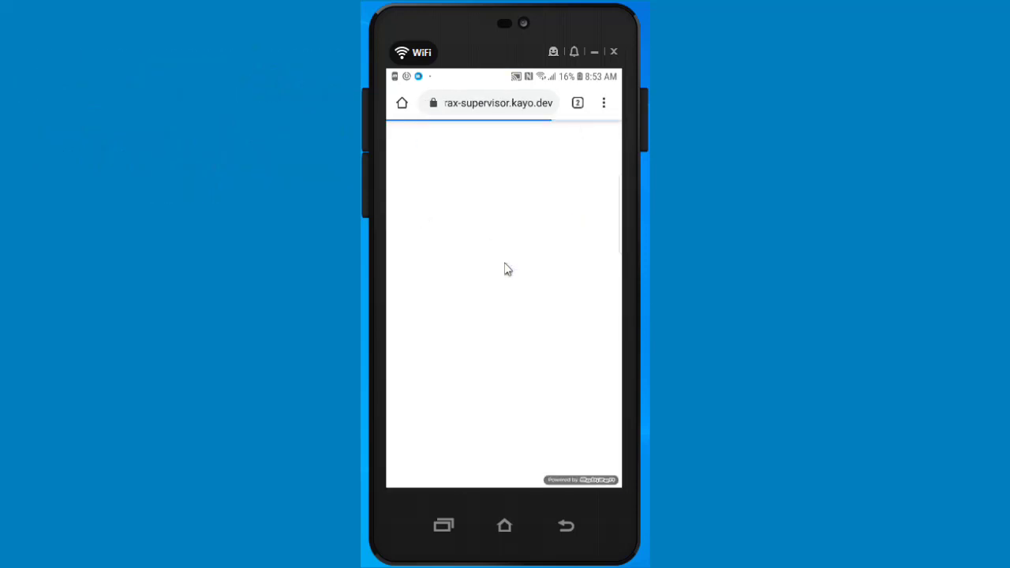
Add the supervisor login page to the Android home screen as a TourTrax shortcut
click(605, 104)
click(517, 419)
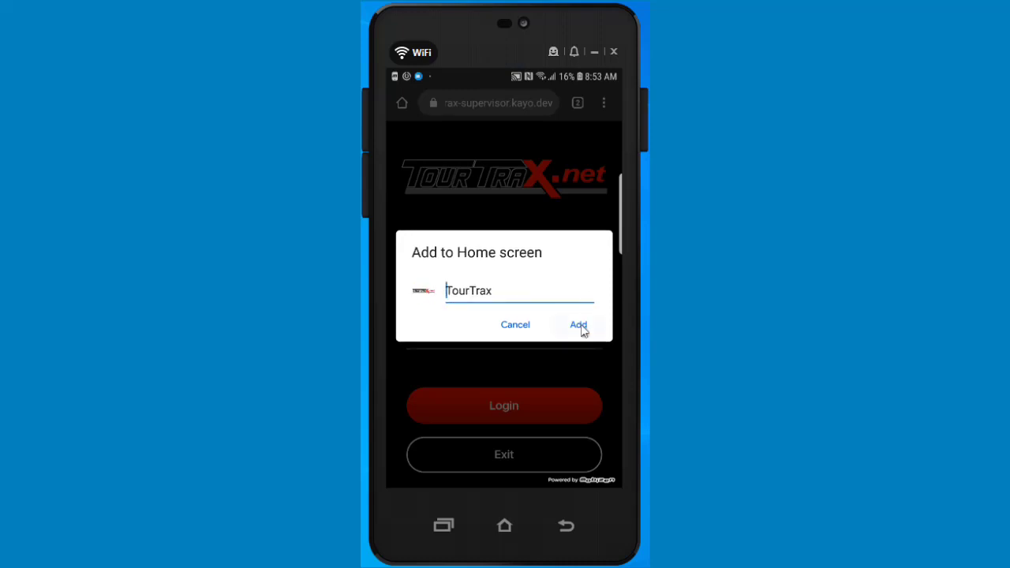
click(580, 325)
click(574, 357)
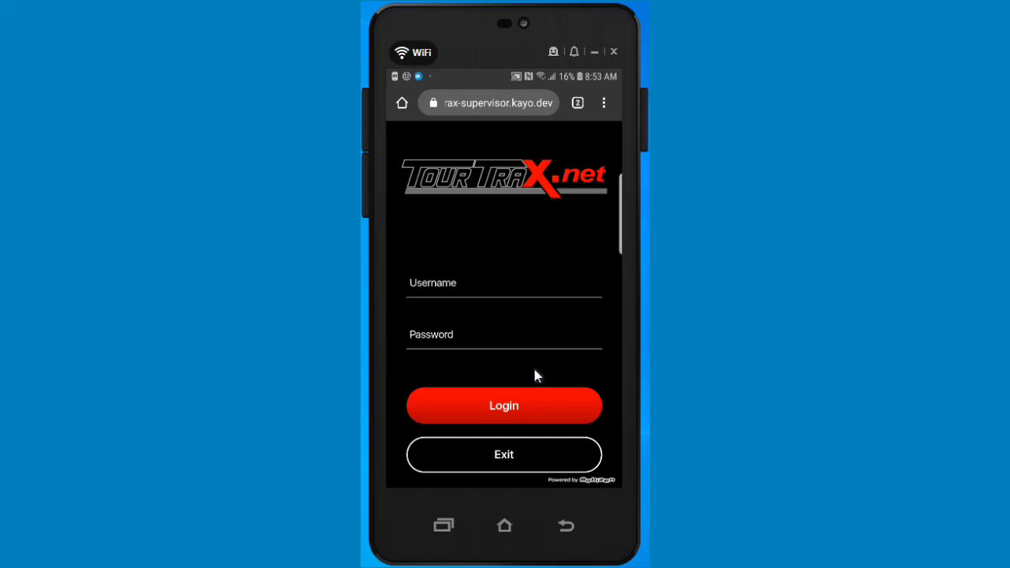
key(Home)
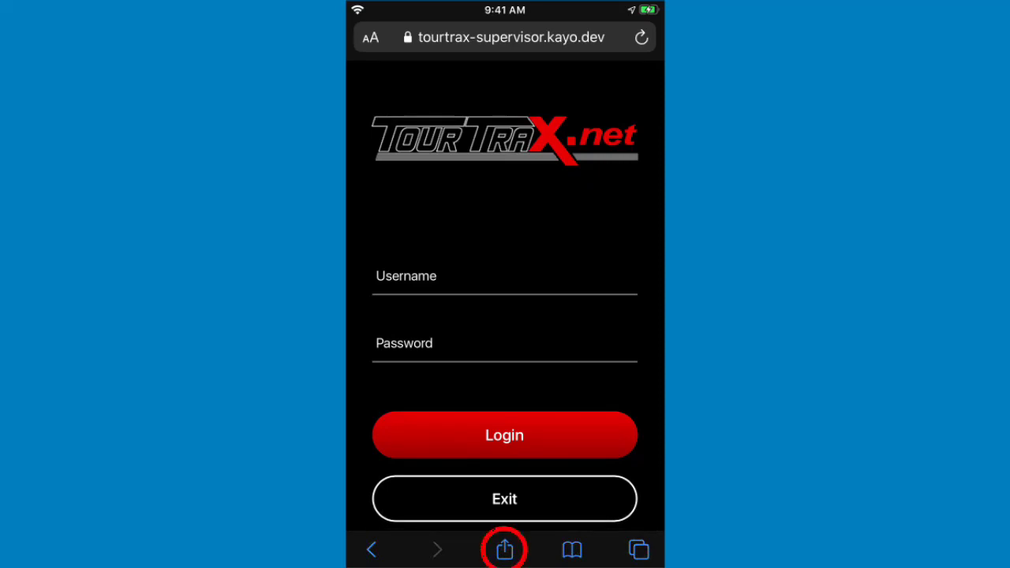
Use Safari's Share sheet to save the login page to the home screen, keeping the name TourTrax
click(504, 550)
click(440, 441)
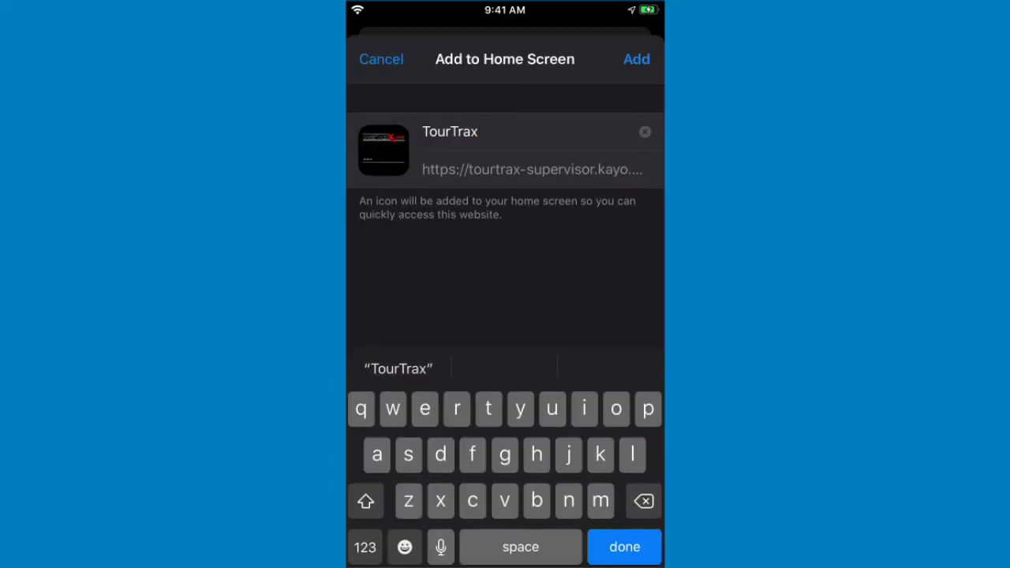
click(636, 59)
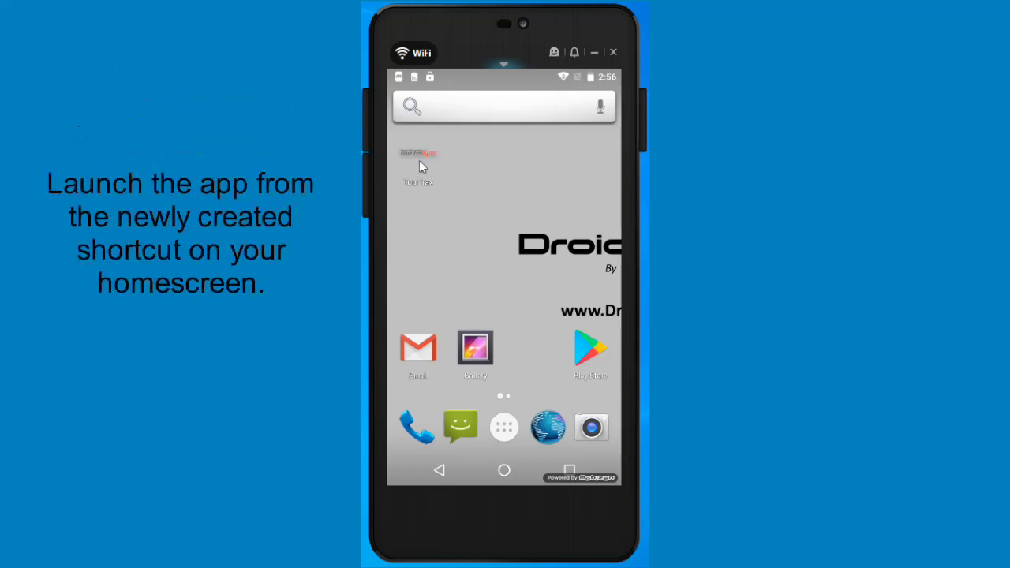
Launch TourTrax from its shortcut and log in with the supervisor's username and password
click(420, 163)
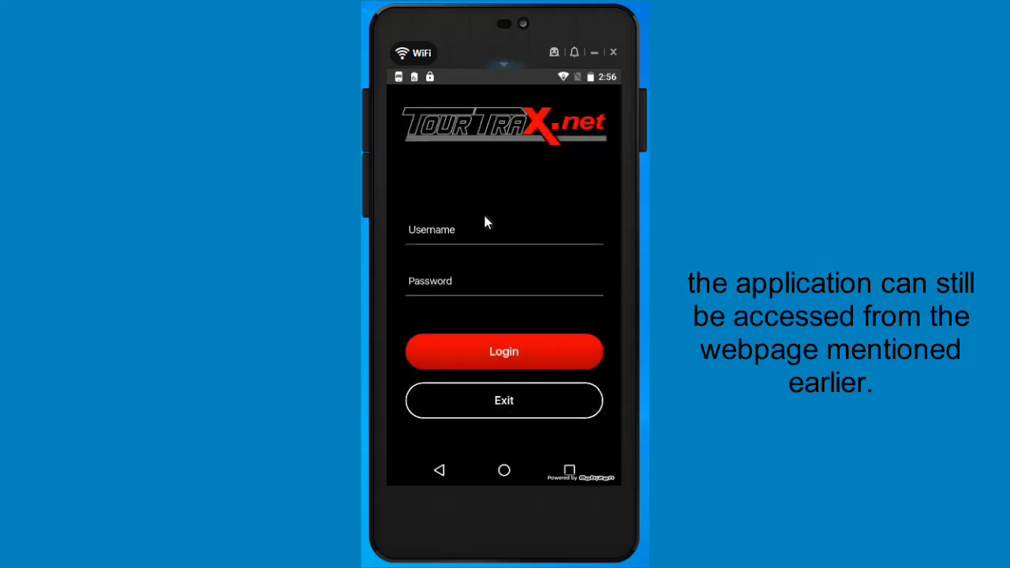
click(481, 229)
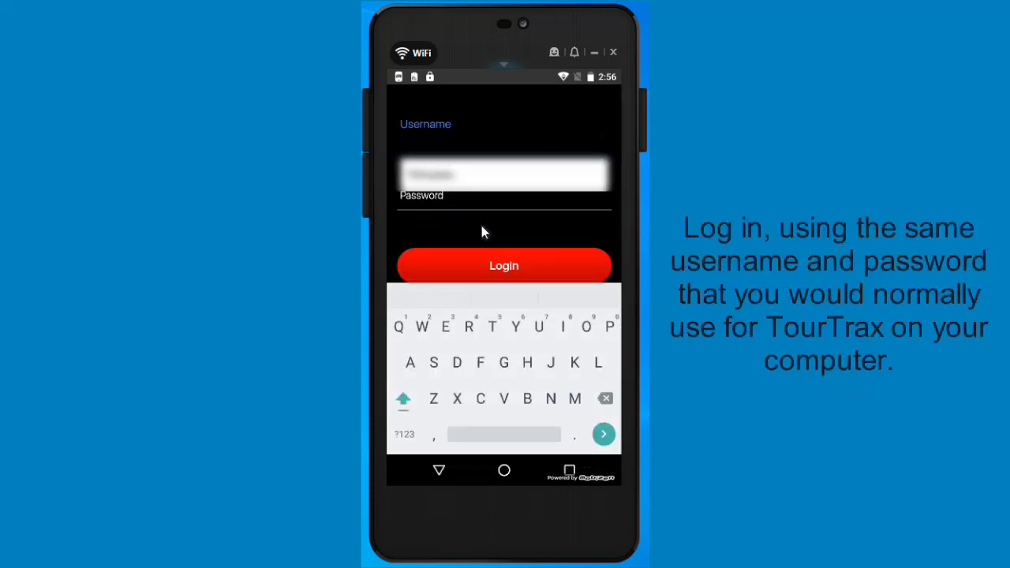
click(445, 203)
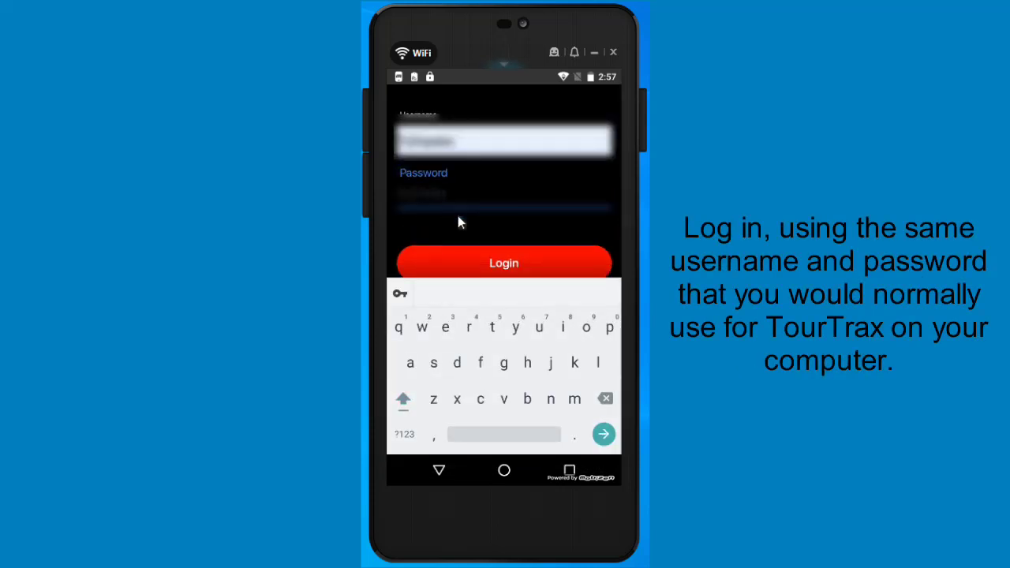
click(496, 263)
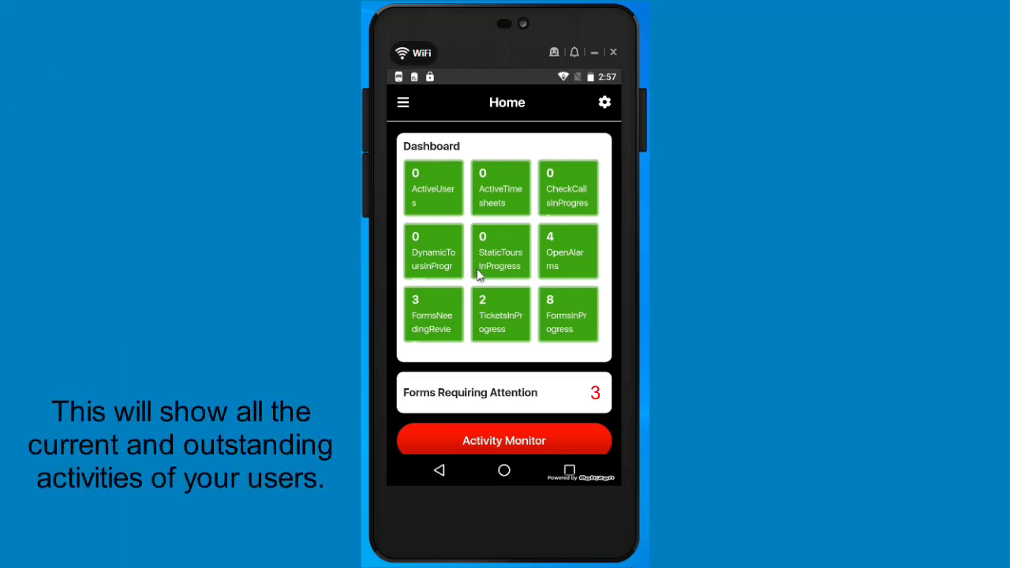
Scroll the Home dashboard down to reveal the Activity Monitor and Submitted Forms buttons
scroll(481, 280, down, 2)
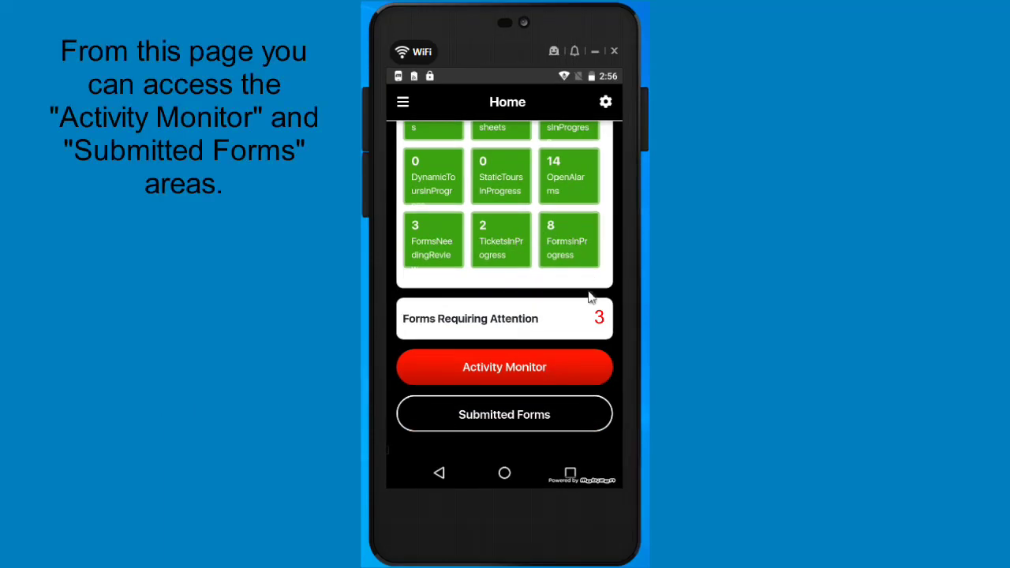
Open the Activity Monitor and scroll through the timestamped tag reads, then back to the top
click(541, 371)
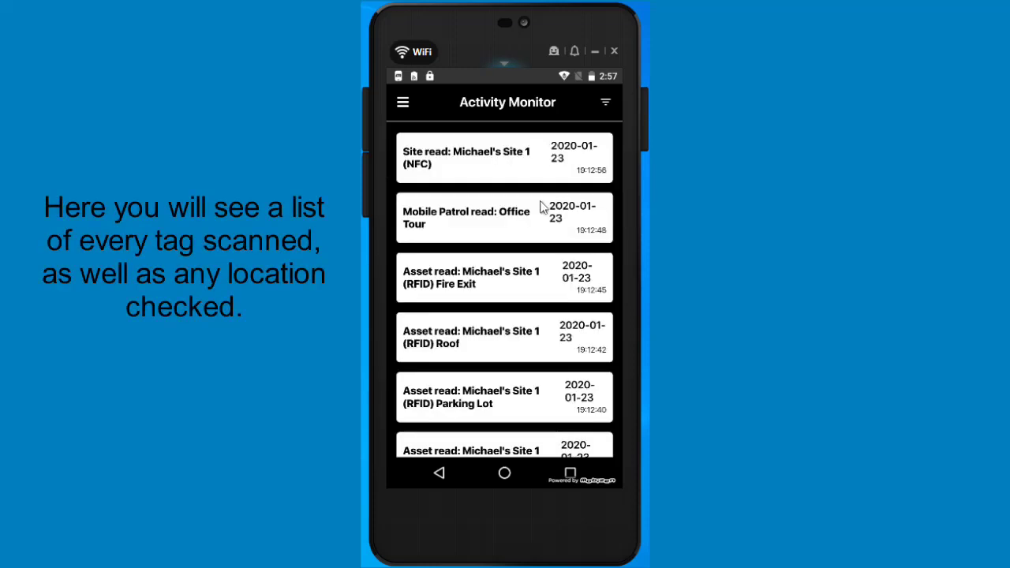
scroll(541, 207, down, 1)
scroll(539, 209, down, 1)
scroll(536, 211, down, 2)
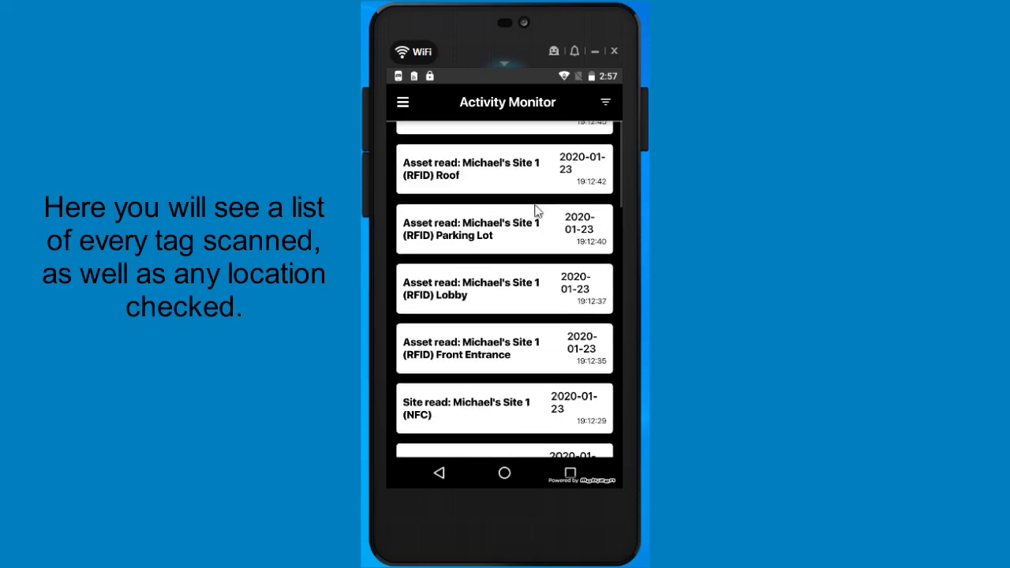
scroll(535, 211, down, 3)
scroll(536, 211, down, 1)
scroll(536, 212, down, 4)
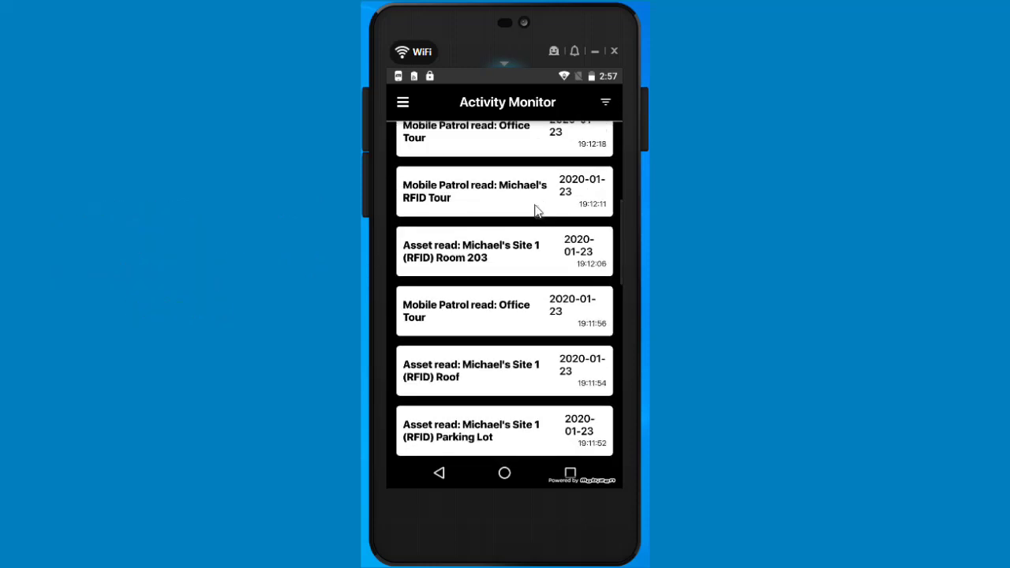
scroll(535, 211, down, 3)
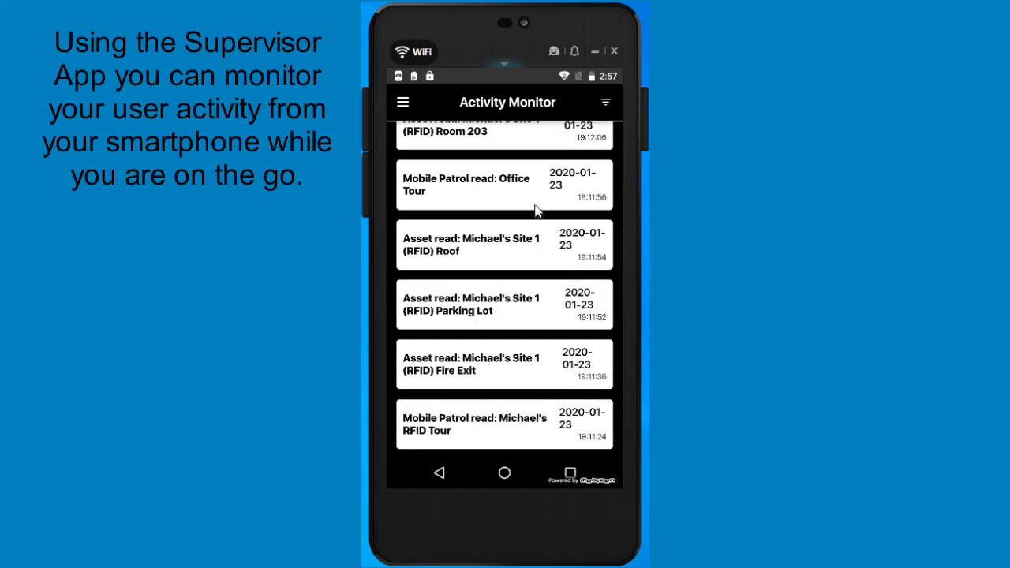
scroll(536, 212, up, 4)
scroll(536, 211, up, 3)
scroll(536, 211, up, 3)
scroll(535, 211, up, 3)
scroll(536, 211, up, 1)
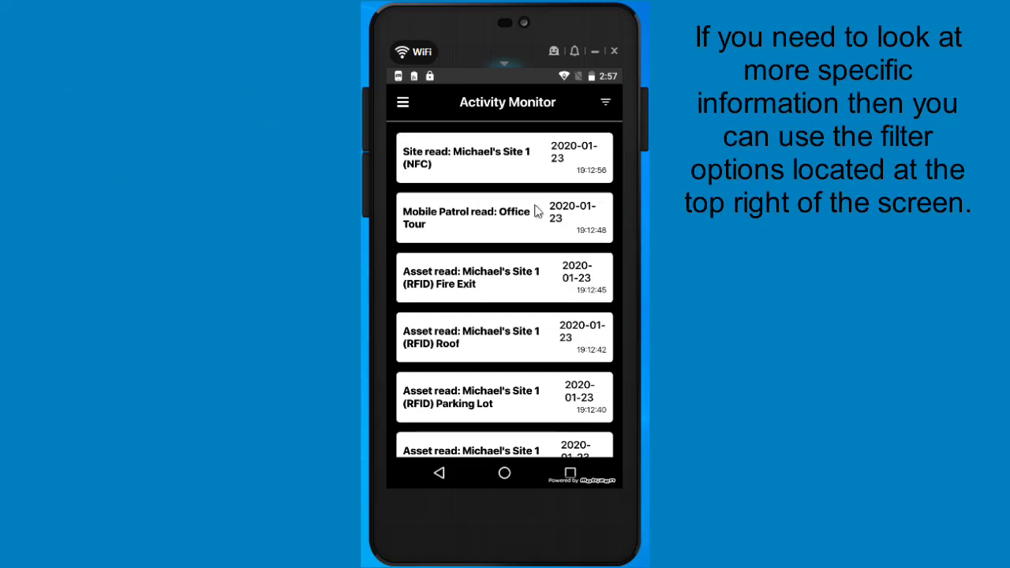
Open the activity filter and look through the user/group list and date calendars
click(606, 104)
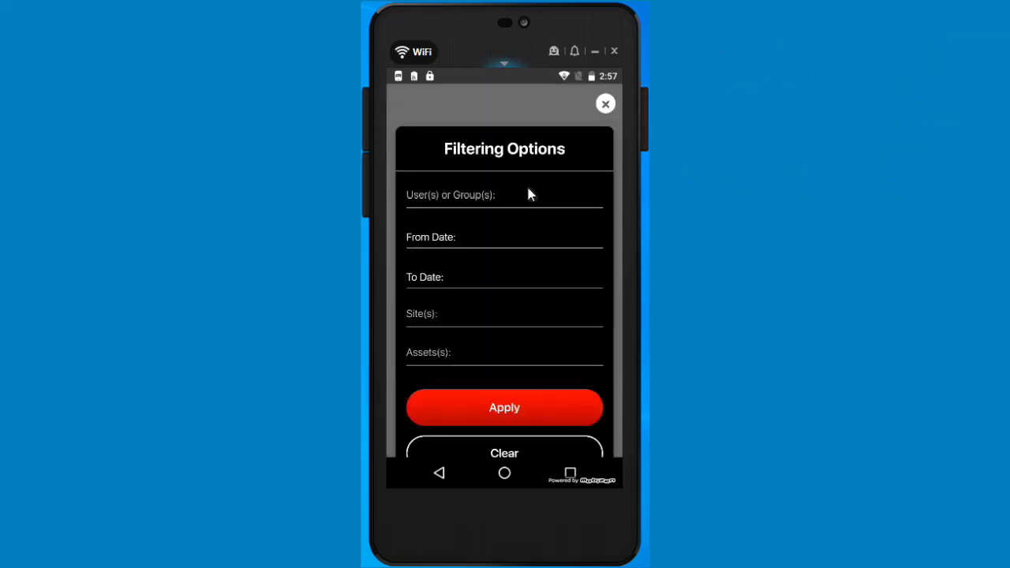
click(494, 201)
scroll(499, 255, down, 3)
scroll(500, 255, down, 3)
scroll(500, 255, up, 5)
scroll(500, 255, up, 3)
click(501, 151)
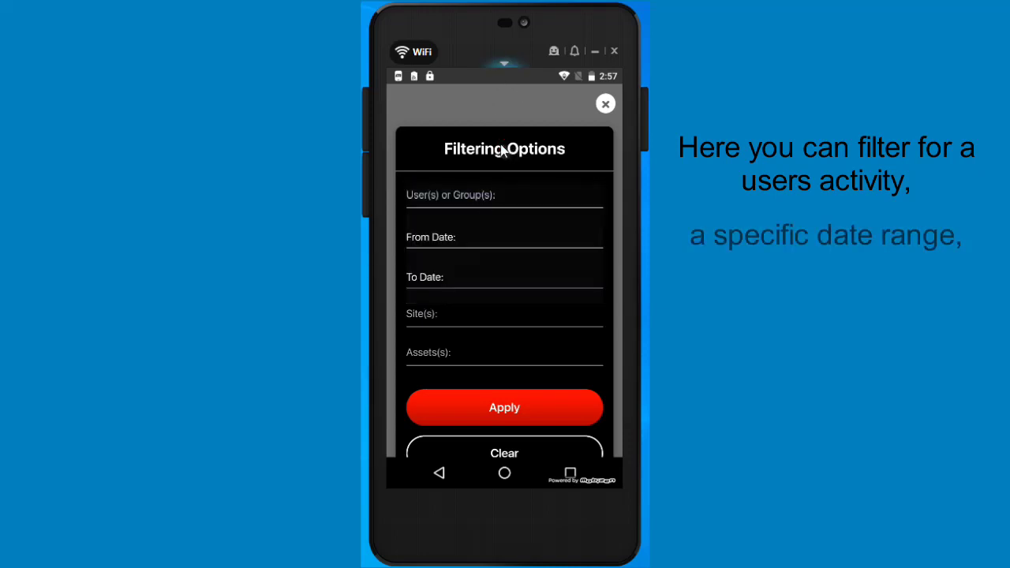
click(468, 236)
click(474, 277)
click(568, 357)
Browse the filter's site and asset lists without selecting anything
click(455, 318)
scroll(523, 287, down, 3)
scroll(524, 237, down, 3)
click(524, 139)
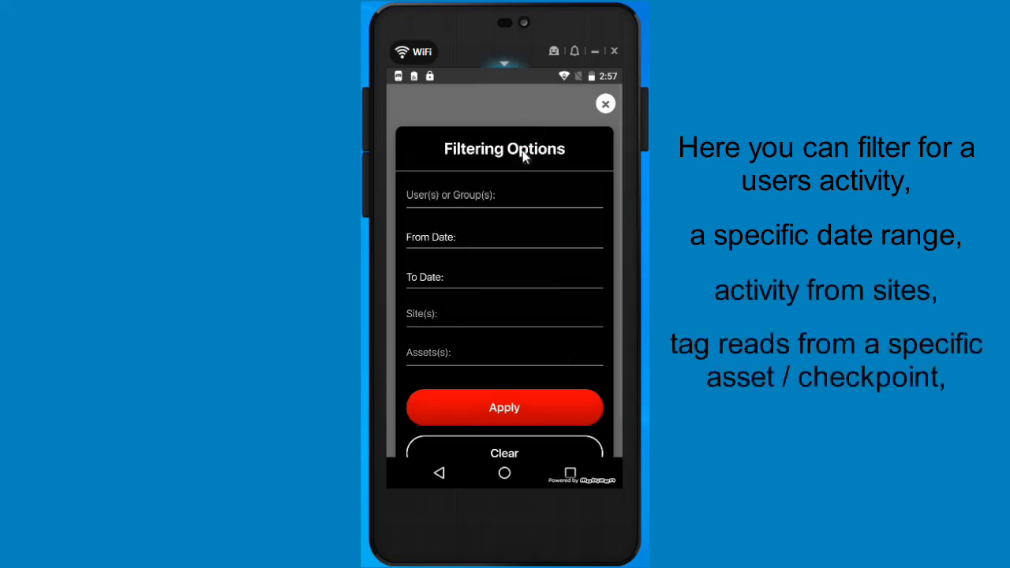
click(469, 354)
scroll(496, 306, down, 3)
scroll(507, 250, down, 3)
click(501, 156)
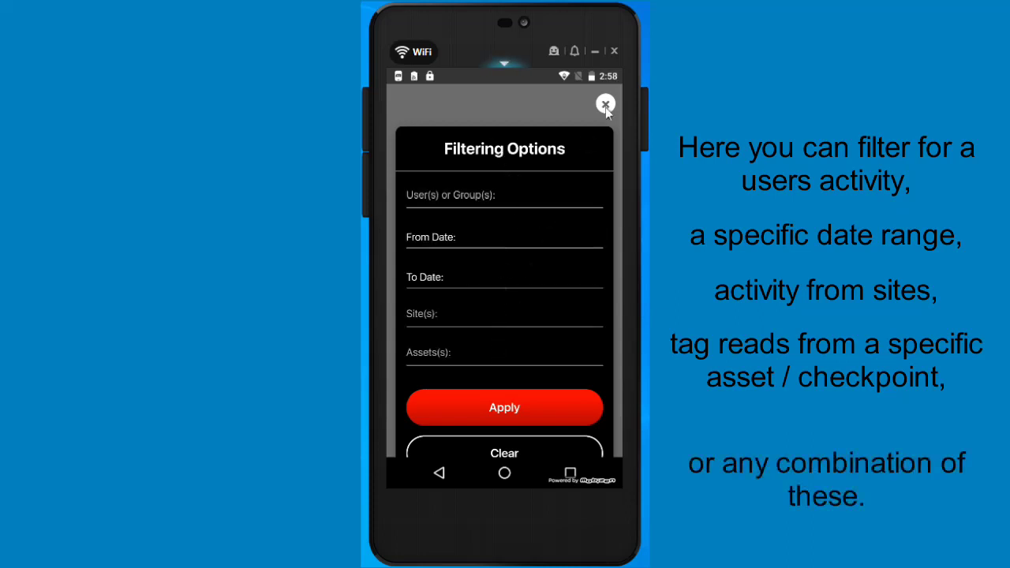
Set the date range to 5–11 January 2020 and apply the filter
click(479, 246)
click(423, 238)
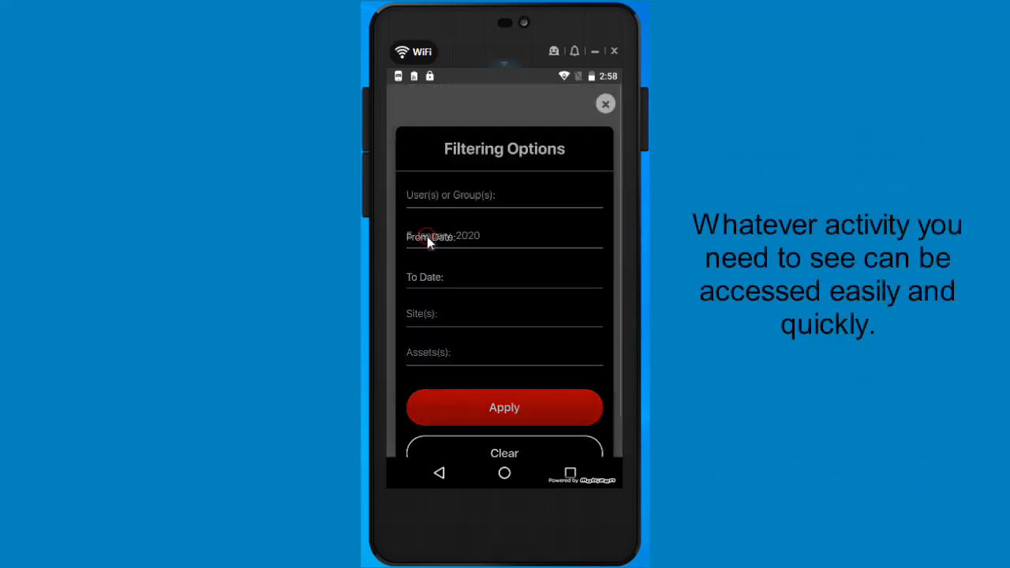
click(475, 282)
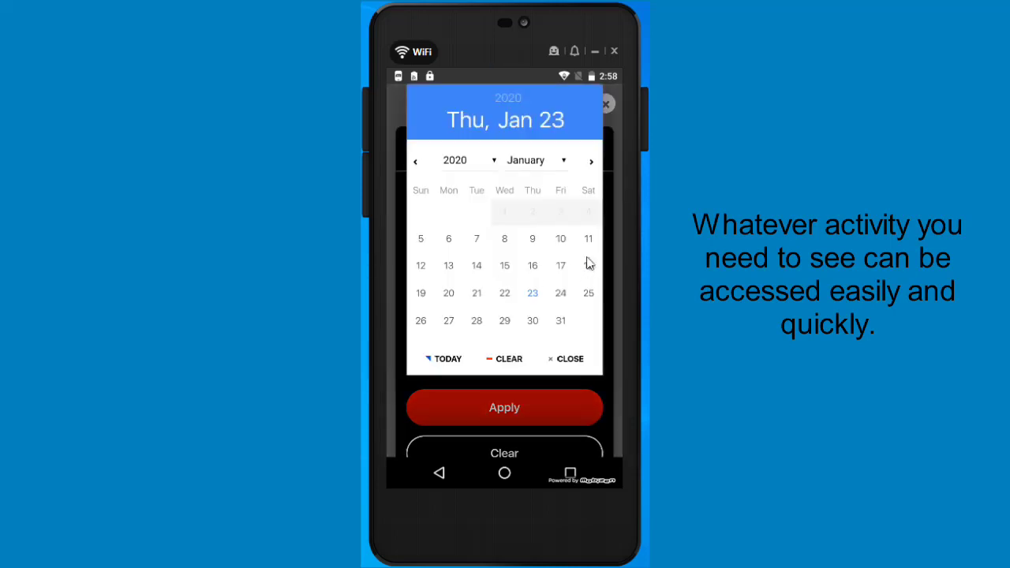
click(590, 239)
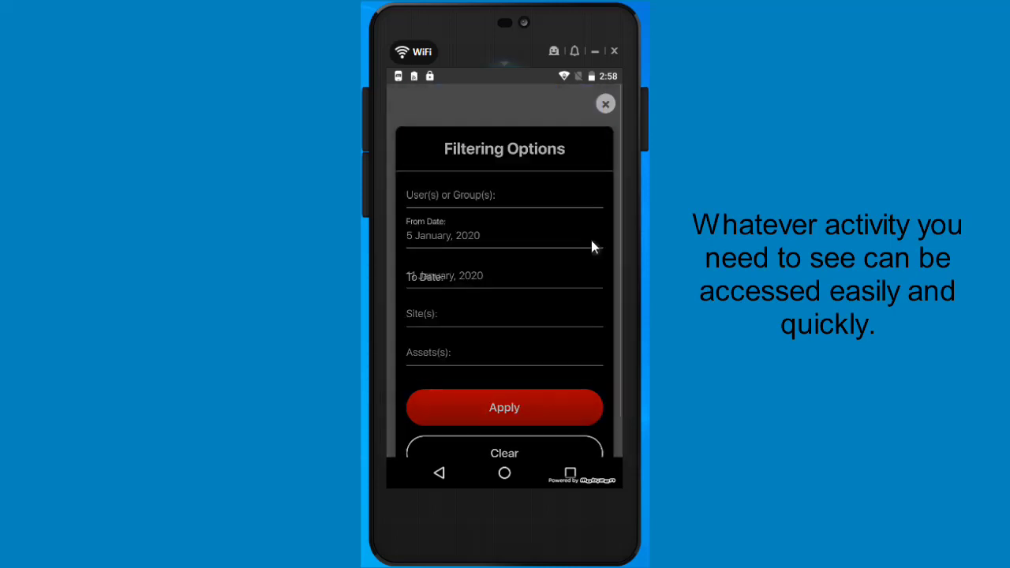
click(505, 406)
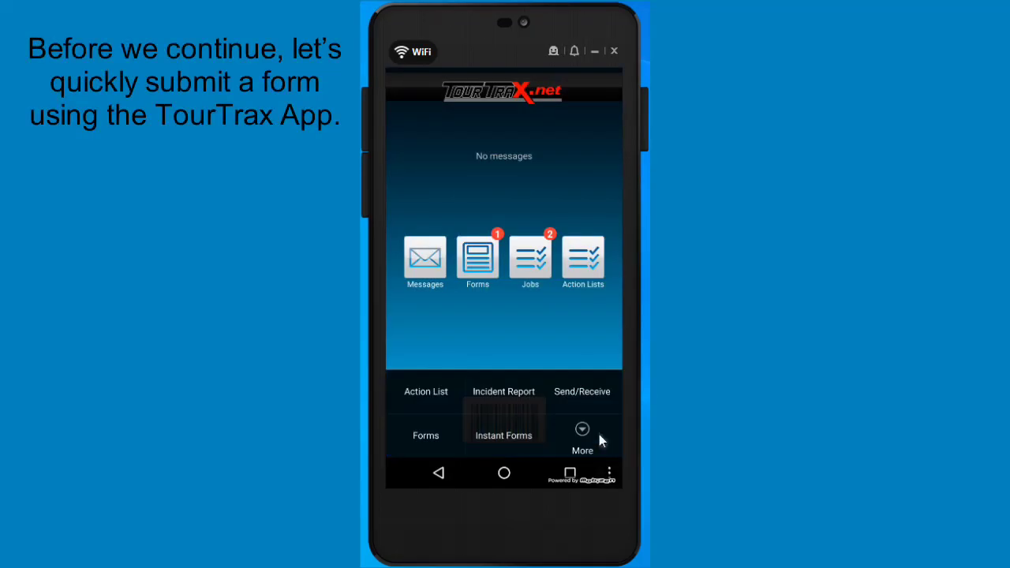
Start a new Health and Safety accident report from the instant forms list
click(599, 434)
click(610, 472)
click(505, 438)
scroll(501, 347, down, 5)
scroll(504, 349, down, 5)
scroll(506, 348, down, 5)
click(446, 217)
click(459, 309)
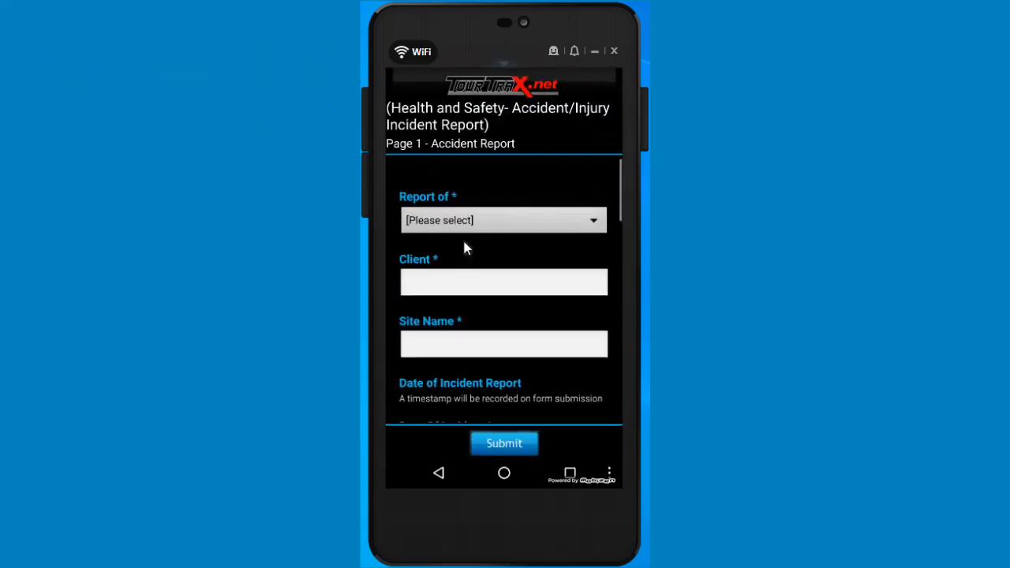
Set Report of to Injury, Client to 'Client' and Site Name to 'Building 1'
click(476, 221)
click(457, 272)
click(450, 290)
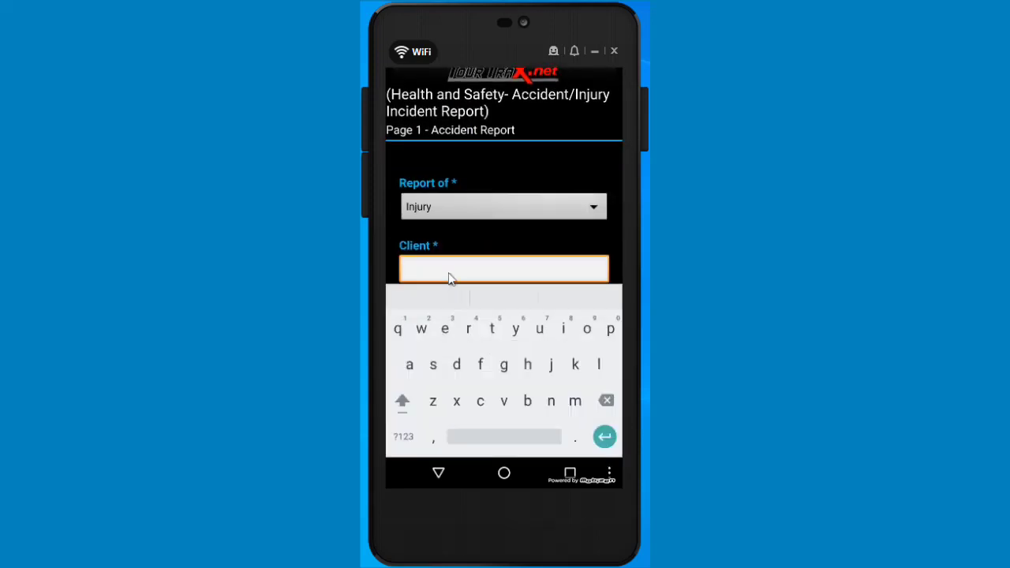
text(Client)
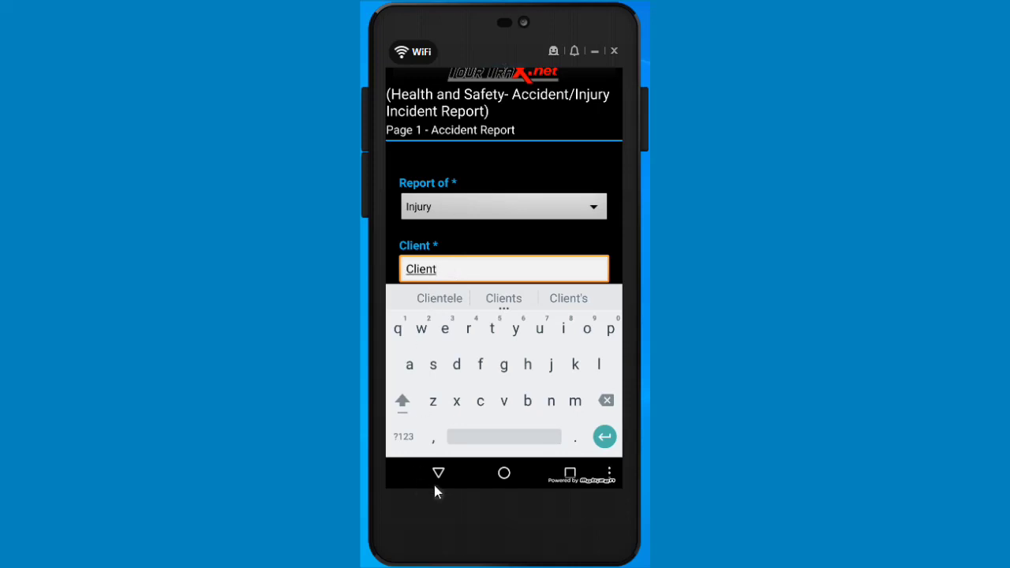
click(433, 477)
click(431, 347)
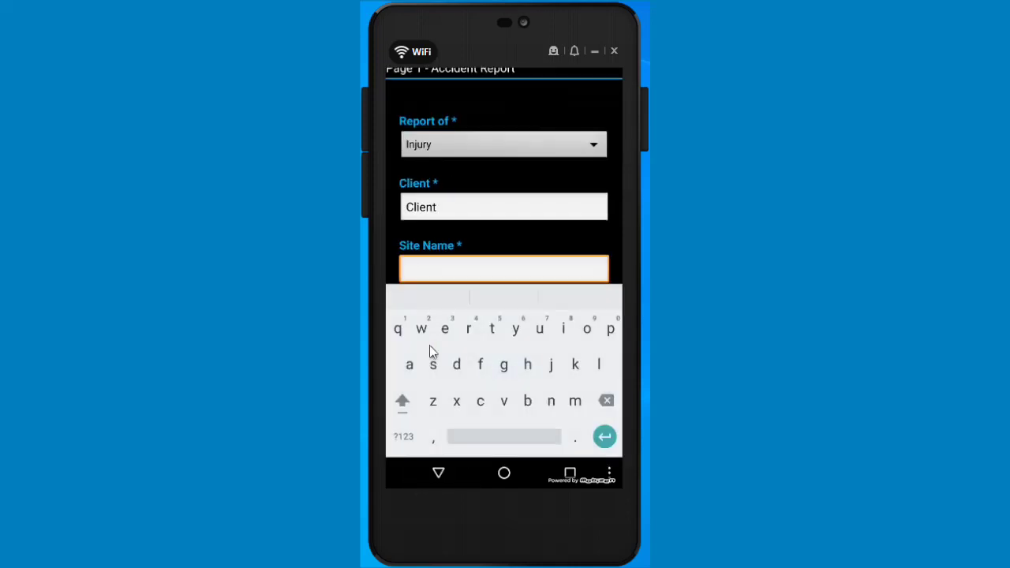
text(Building 1)
click(436, 474)
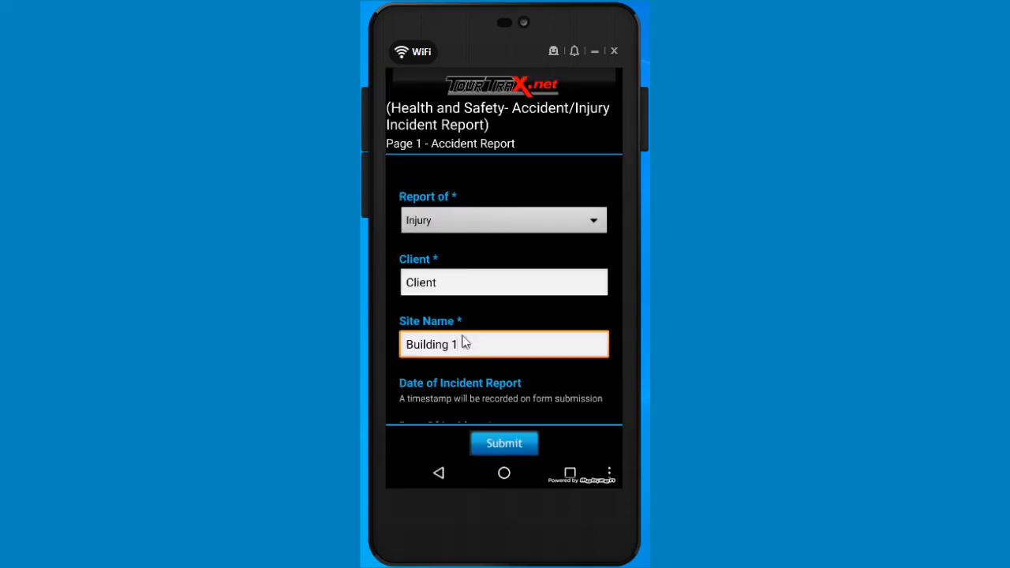
Set the incident date to 17 Jan 2020, location 'Outside Main Entrance', and person injured Yes
scroll(464, 341, down, 3)
click(453, 325)
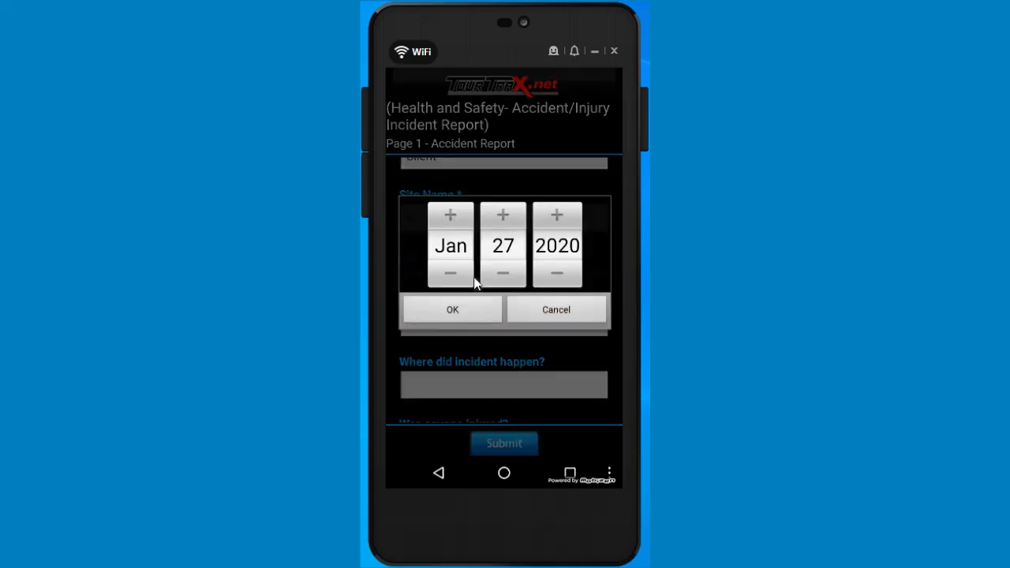
click(499, 274)
click(499, 274)
click(500, 274)
click(498, 272)
click(498, 273)
click(498, 272)
click(502, 214)
click(452, 309)
scroll(446, 359, down, 2)
click(442, 266)
text(Outside Main Entrance)
click(439, 473)
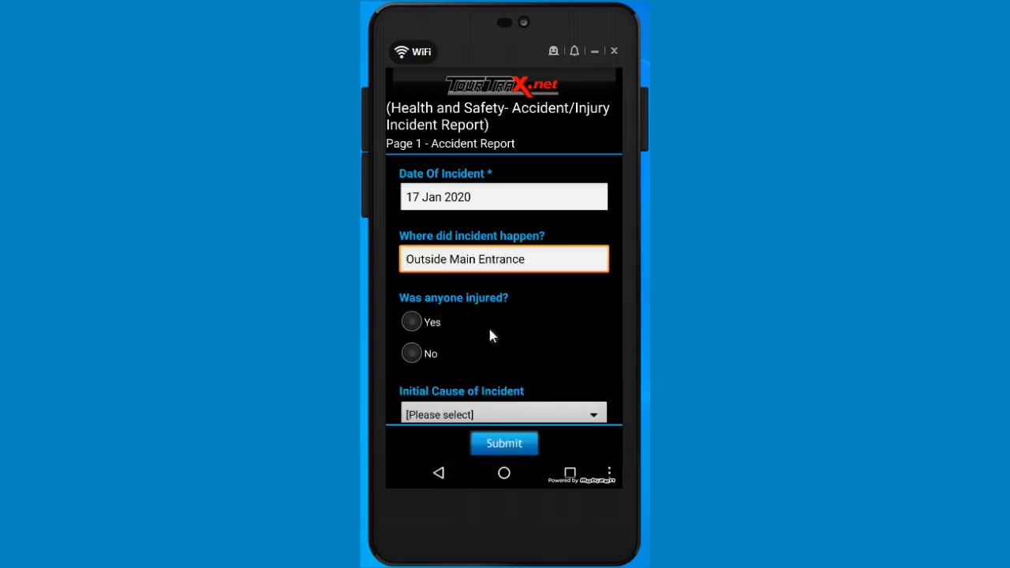
click(489, 324)
Choose Failure as the initial cause and enter the injured person's name and contact number
scroll(496, 324, down, 2)
click(497, 328)
click(509, 272)
scroll(489, 300, down, 2)
click(470, 308)
text(Bo)
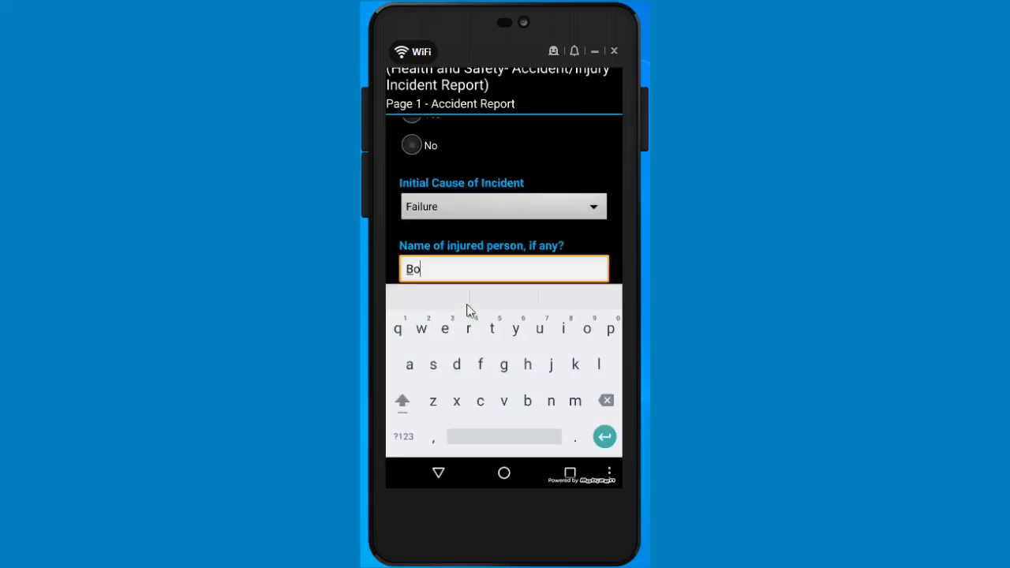
text(b Smith)
click(443, 474)
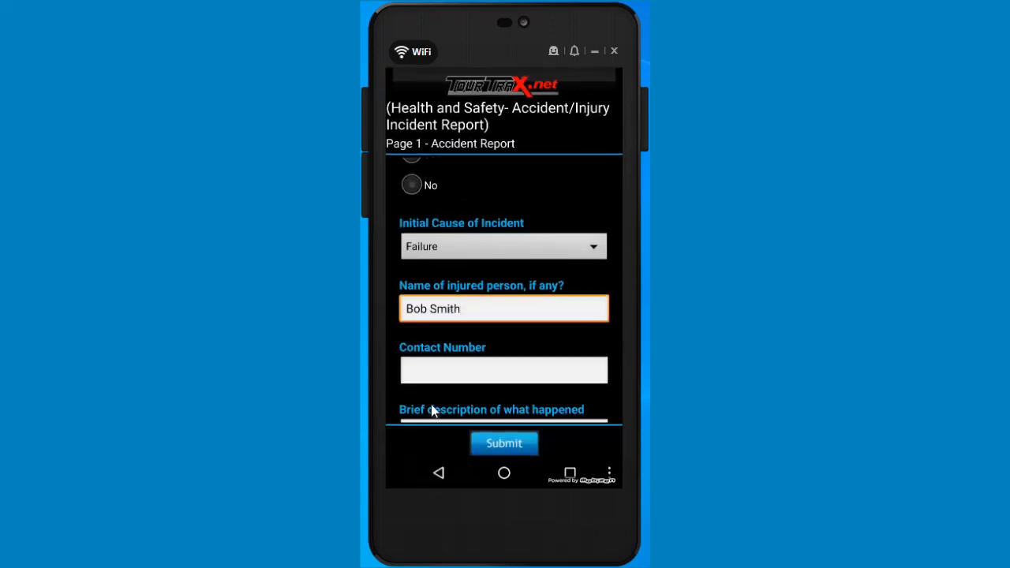
click(474, 369)
text(5556784321)
click(438, 472)
Describe the incident as 'Fell From Ladder' and set the injury type to Non Life Threatening
scroll(506, 321, down, 3)
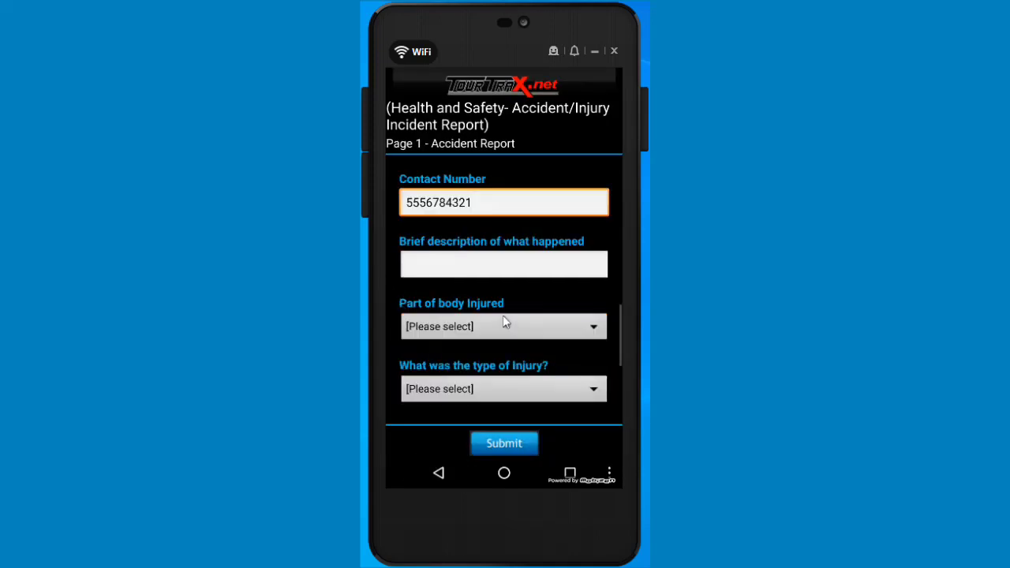
click(463, 274)
text(Fell From Ladder)
click(483, 266)
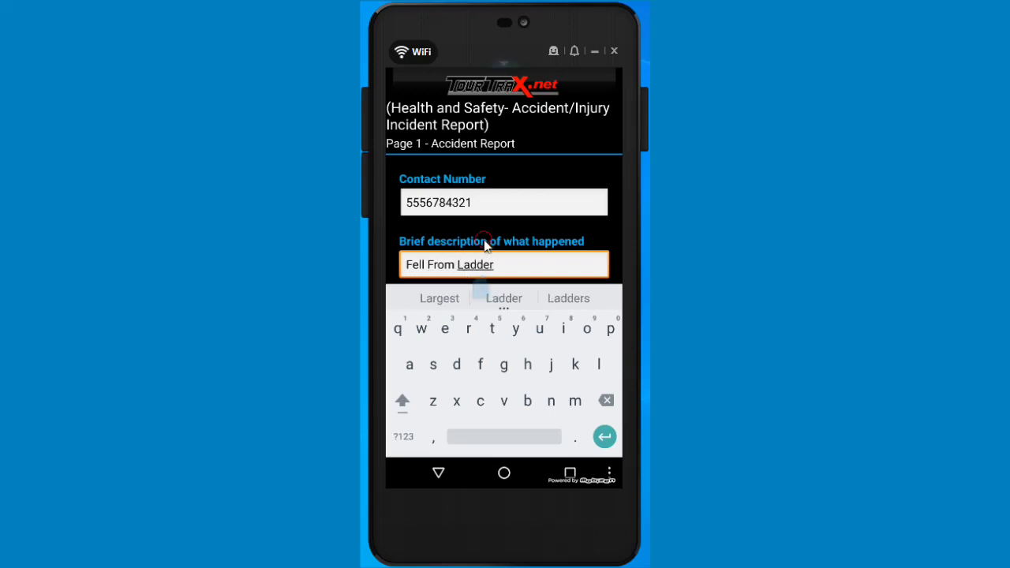
click(438, 472)
scroll(455, 328, down, 2)
scroll(454, 328, down, 1)
click(442, 268)
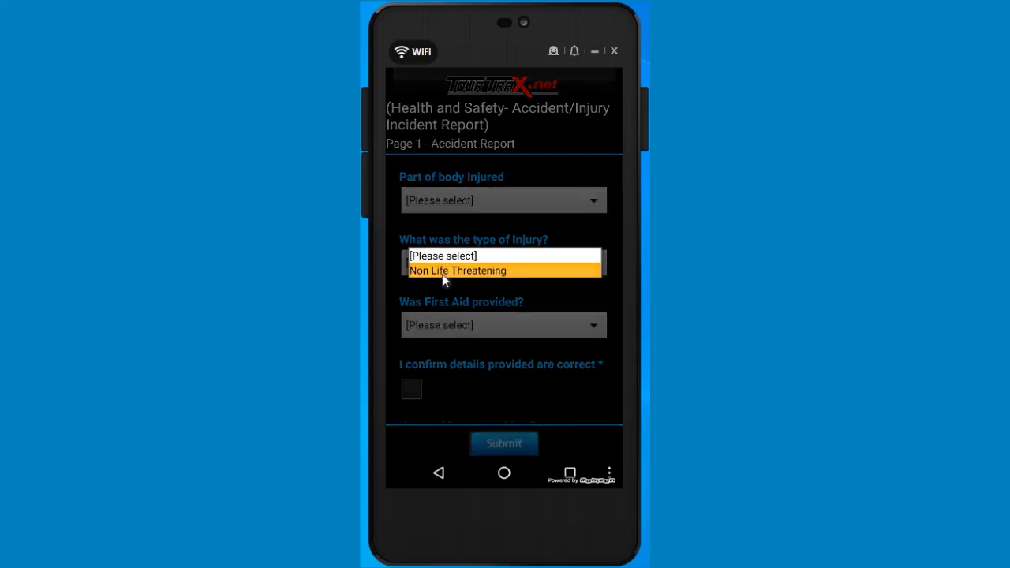
click(442, 272)
Tick the confirmation, sign the report, and submit it
scroll(446, 281, down, 2)
click(412, 292)
click(450, 352)
drag(392, 348, 539, 302)
click(442, 477)
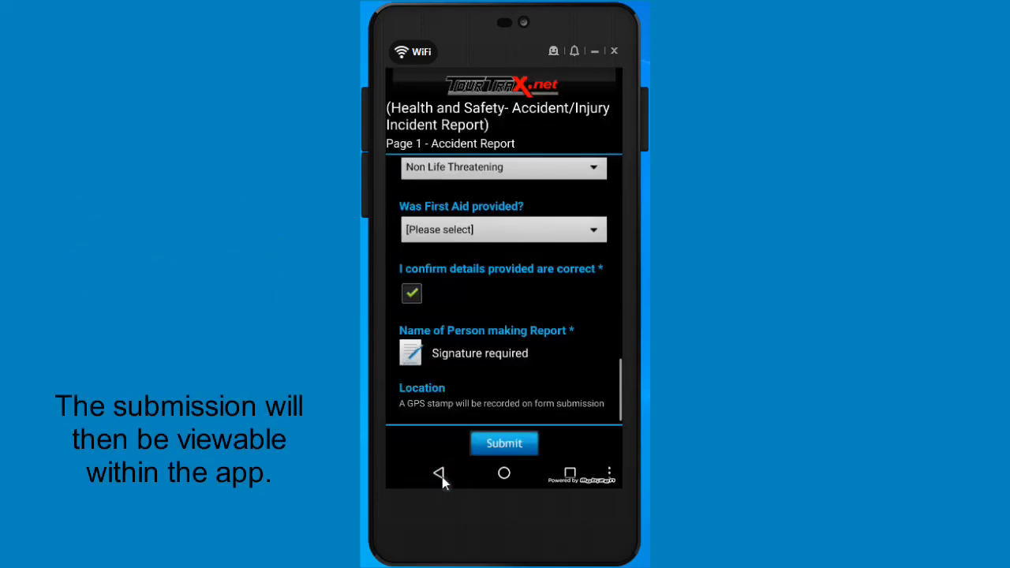
click(503, 446)
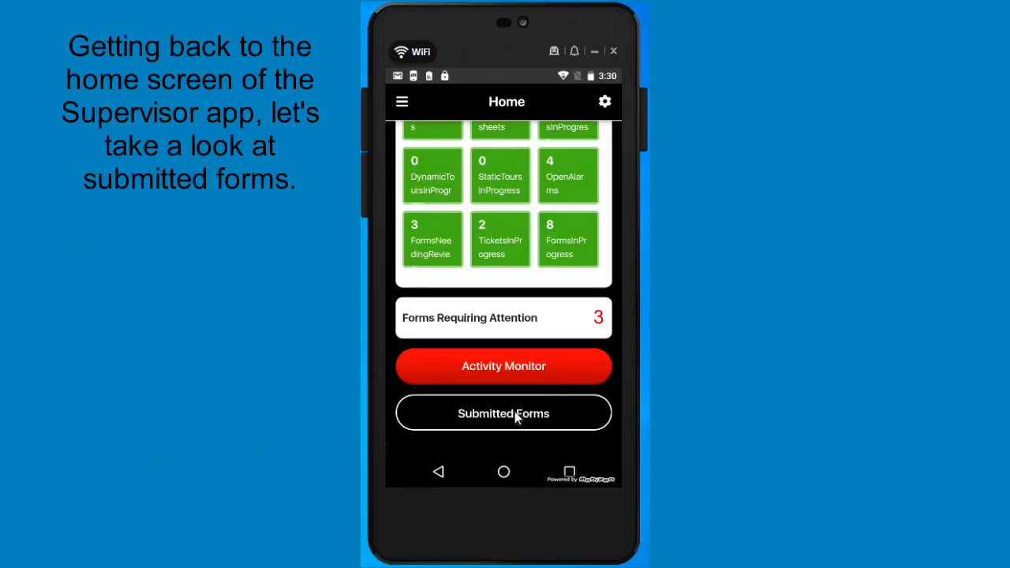
Open Submitted Forms and scroll down through the submissions and back to the new accident report
click(510, 417)
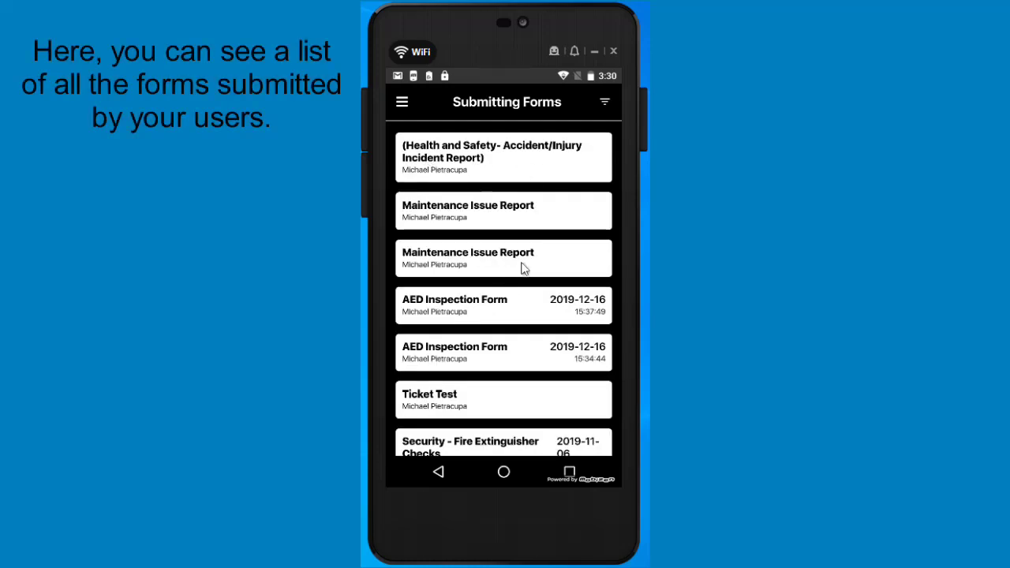
scroll(523, 268, down, 3)
scroll(552, 332, down, 3)
scroll(533, 334, down, 2)
scroll(533, 334, down, 3)
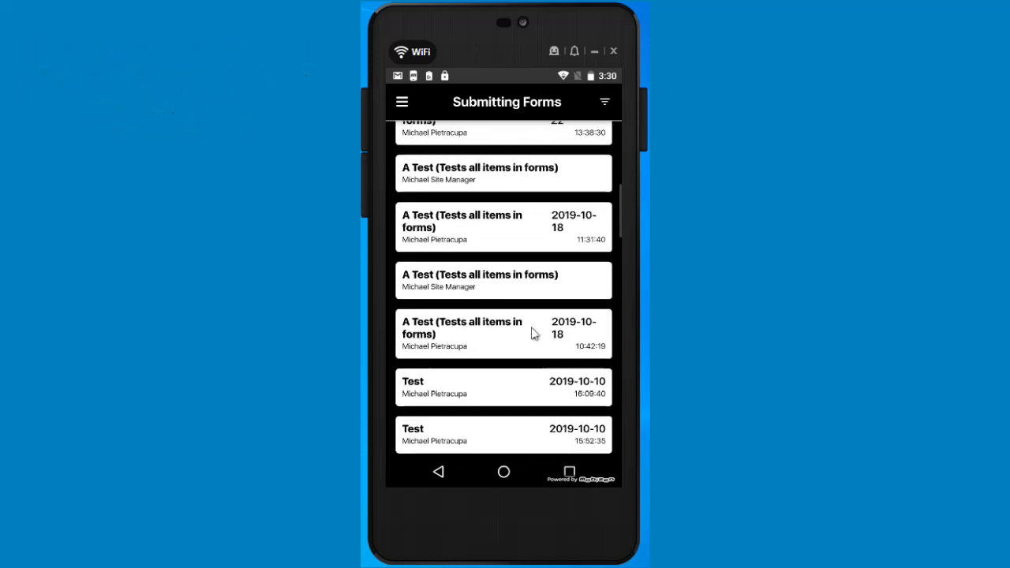
scroll(533, 334, down, 3)
scroll(533, 333, up, 3)
scroll(533, 334, up, 3)
scroll(532, 334, up, 3)
scroll(533, 334, up, 3)
scroll(532, 334, up, 3)
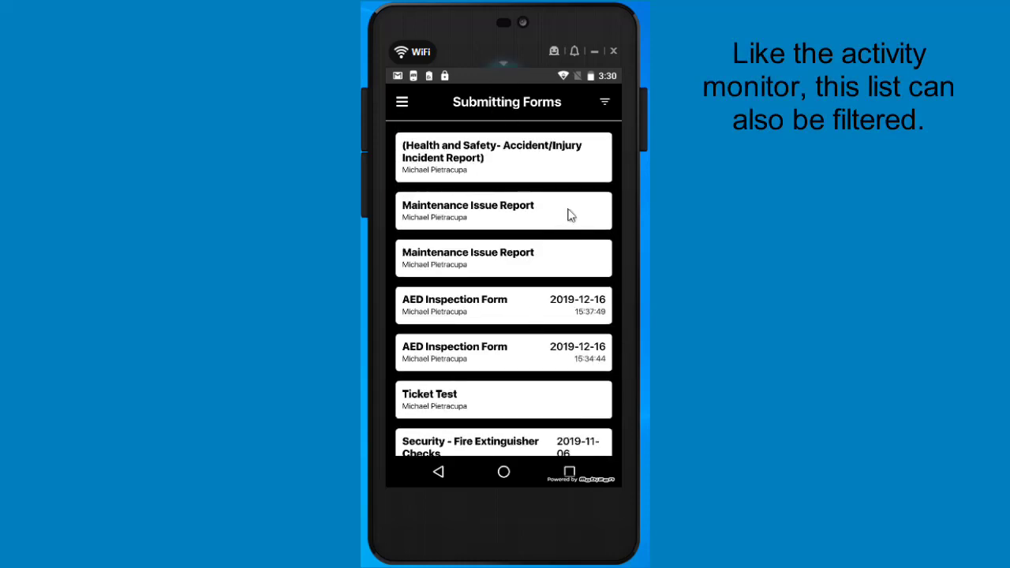
Open the submitted-forms filter and look through the customer choices without picking one
click(605, 101)
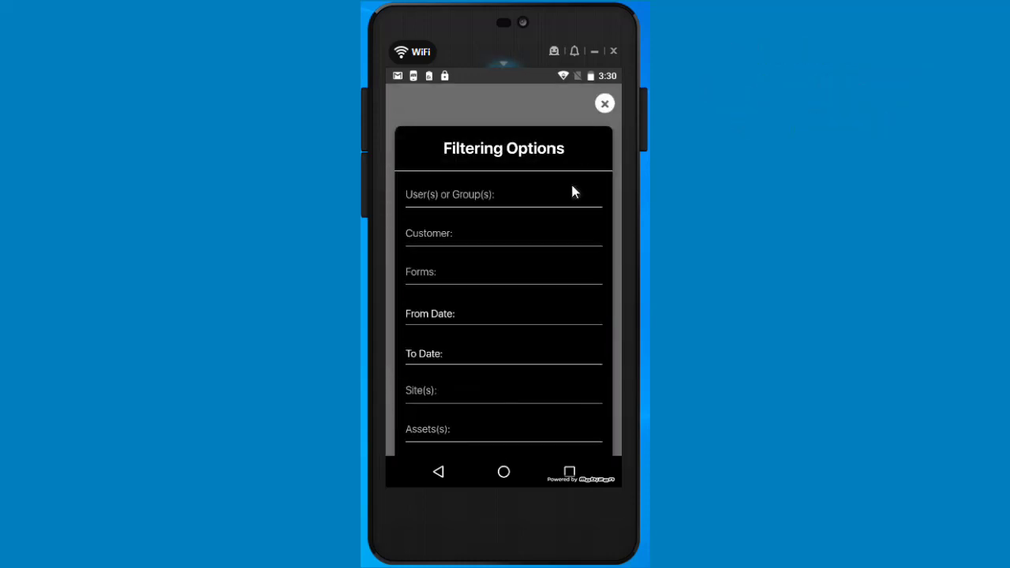
scroll(555, 252, down, 2)
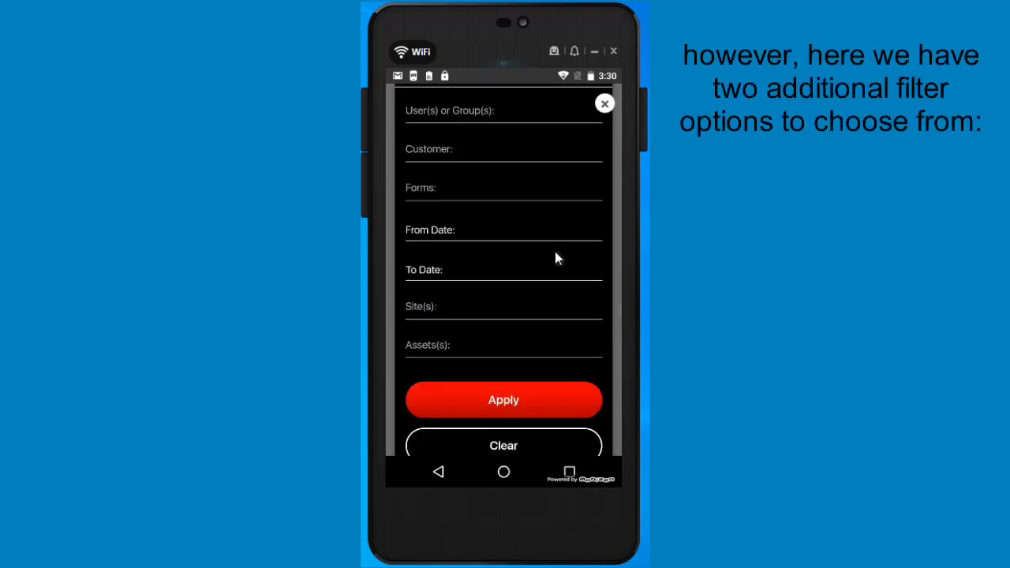
scroll(554, 252, down, 1)
scroll(555, 253, up, 1)
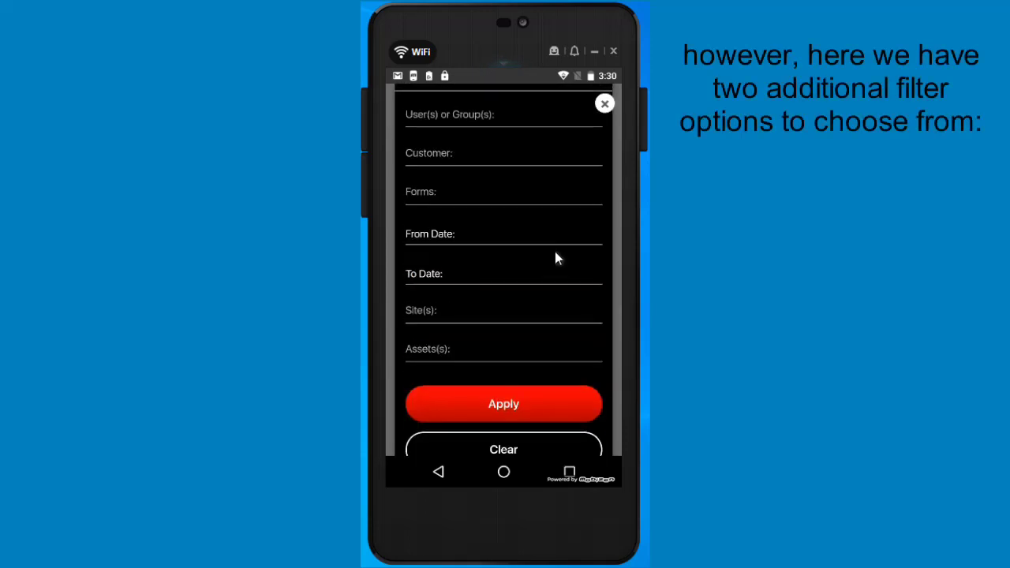
click(435, 150)
scroll(503, 247, up, 1)
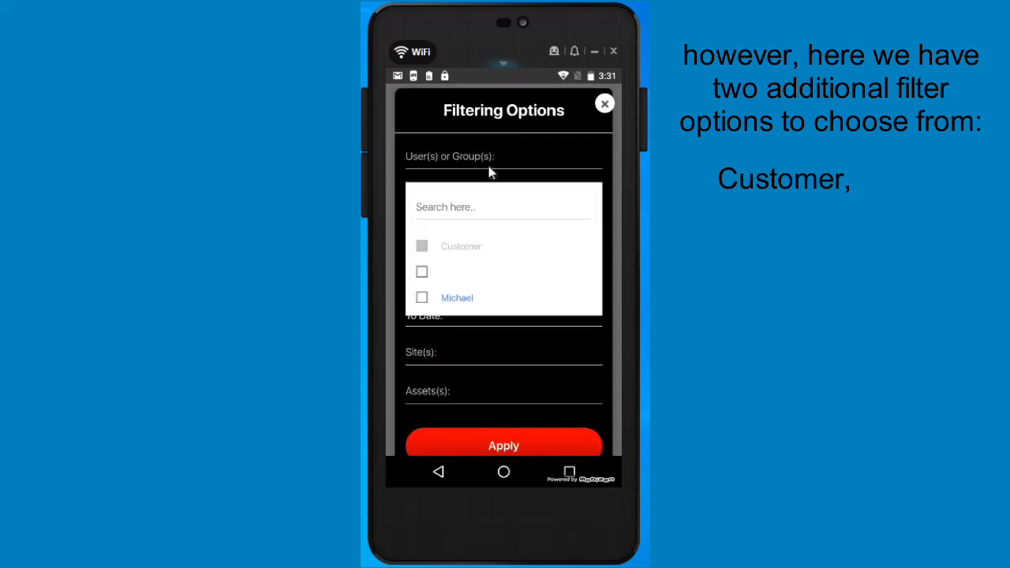
click(482, 116)
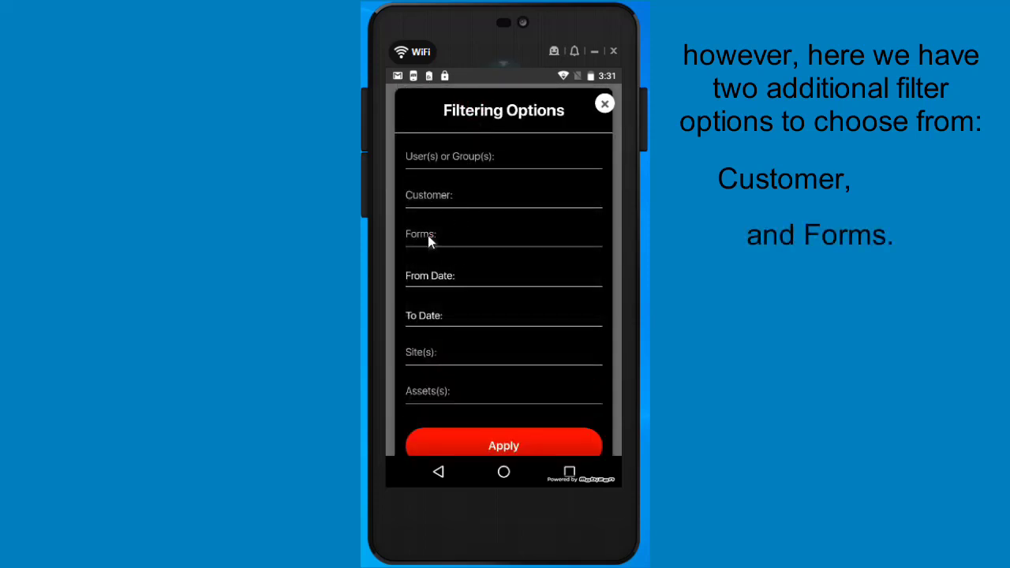
Filter by the Health and Safety- Accident/Injury Incident Report form and apply
click(444, 239)
scroll(532, 316, down, 3)
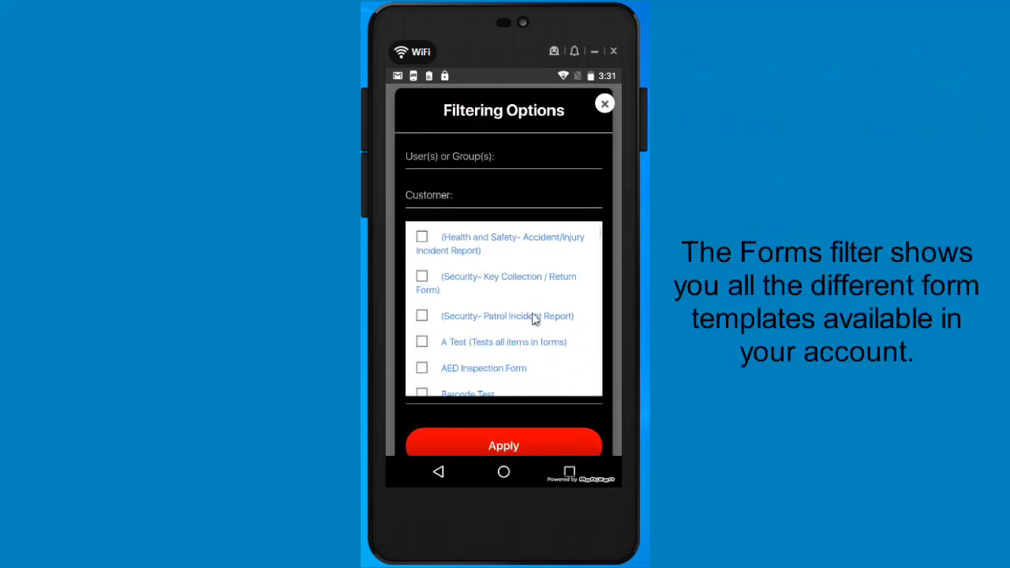
scroll(532, 331, down, 2)
scroll(533, 331, down, 1)
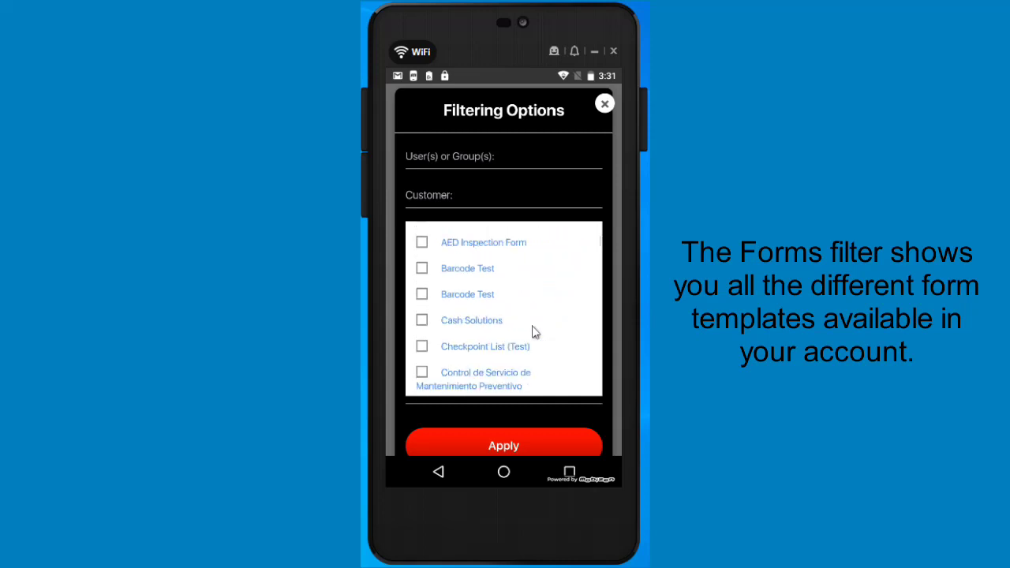
scroll(533, 331, up, 1)
scroll(532, 331, up, 1)
scroll(532, 331, up, 1)
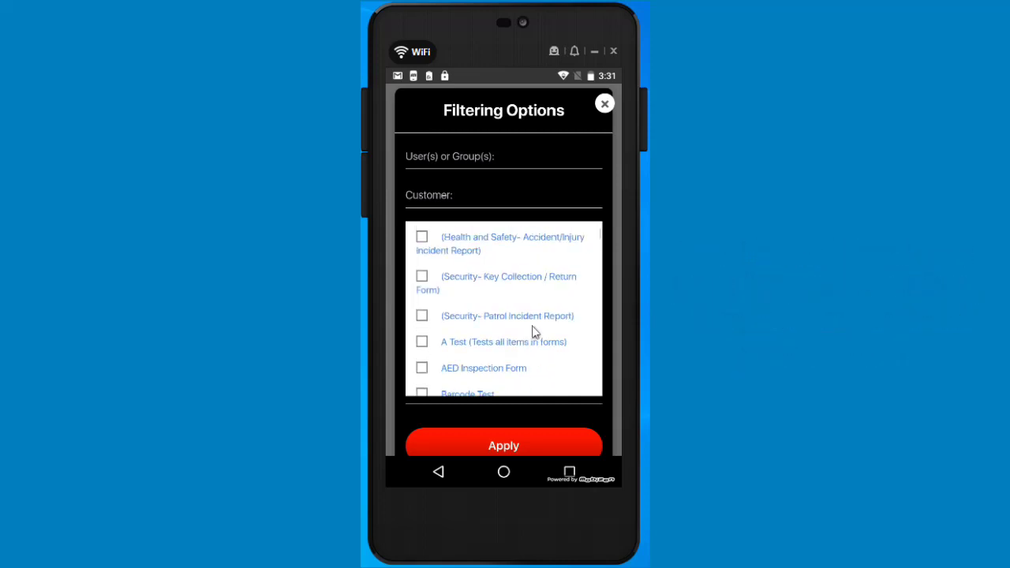
click(504, 236)
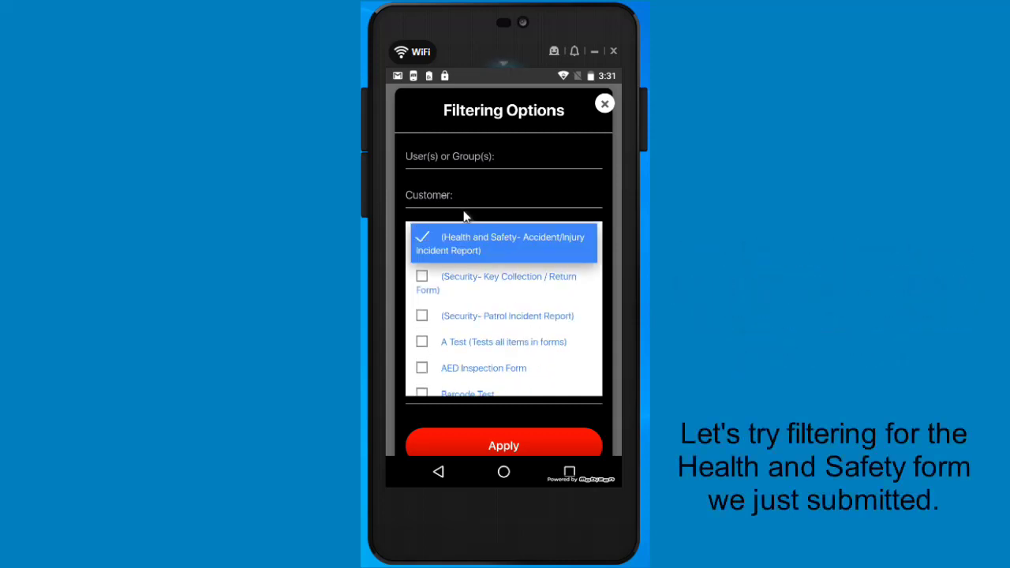
click(481, 120)
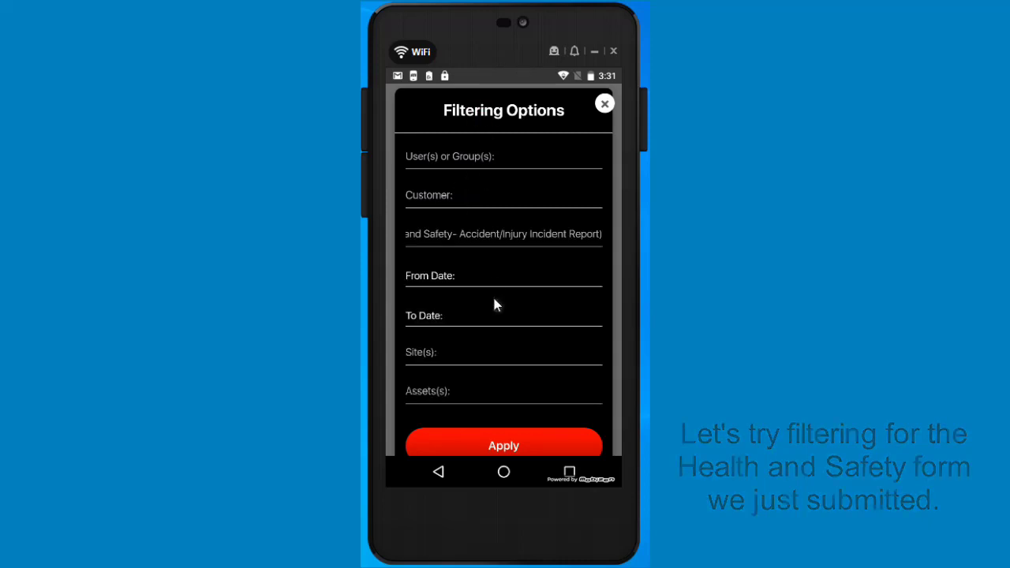
click(500, 445)
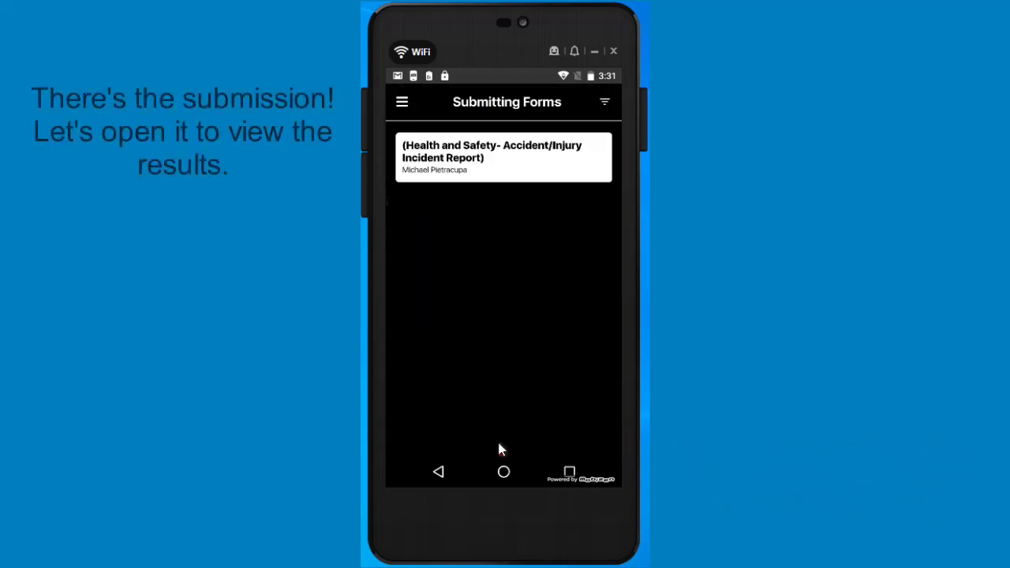
Open the filtered accident report and scroll down through its answers, signature and GPS location
click(477, 155)
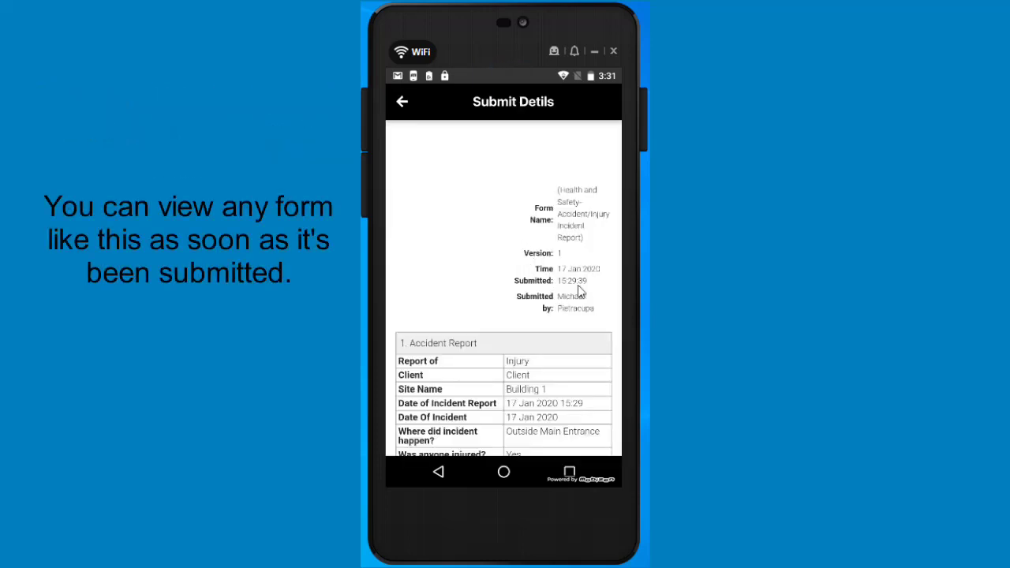
scroll(444, 303, down, 2)
scroll(444, 302, down, 1)
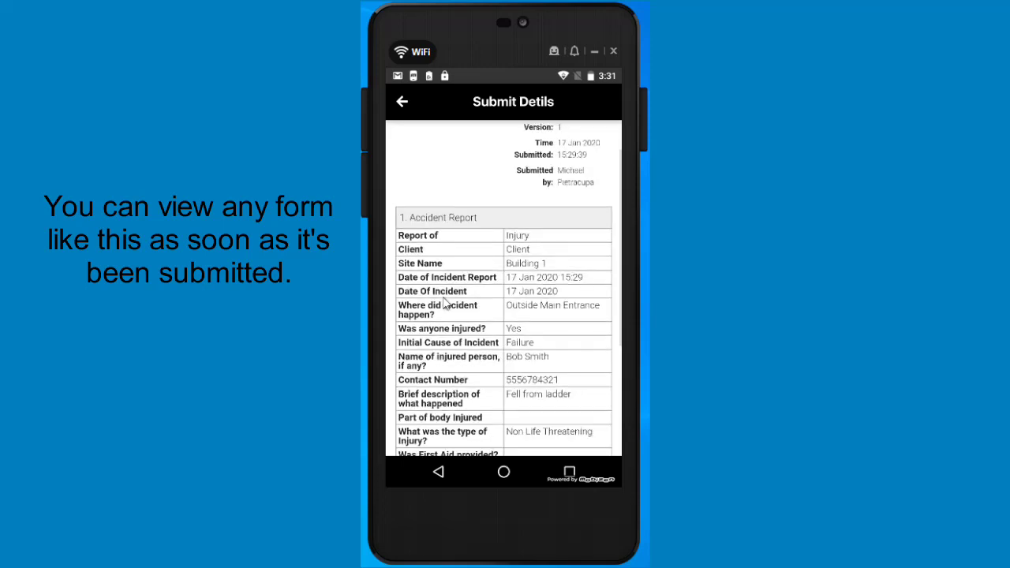
scroll(444, 303, down, 2)
scroll(444, 302, down, 1)
scroll(444, 302, down, 1)
scroll(444, 303, down, 1)
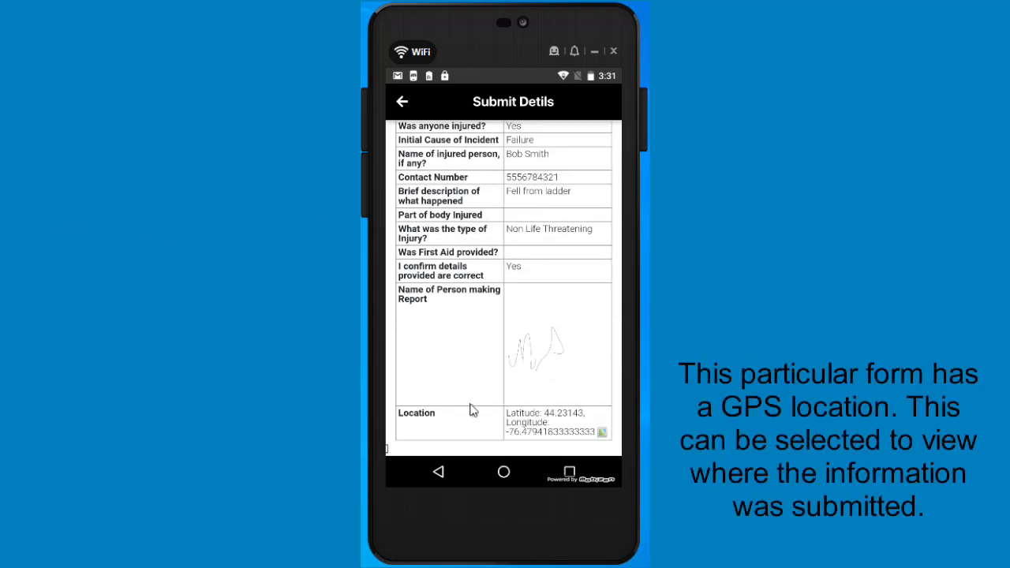
Open the report's GPS coordinates once in Maps, pan around the red pin, then go back
click(604, 433)
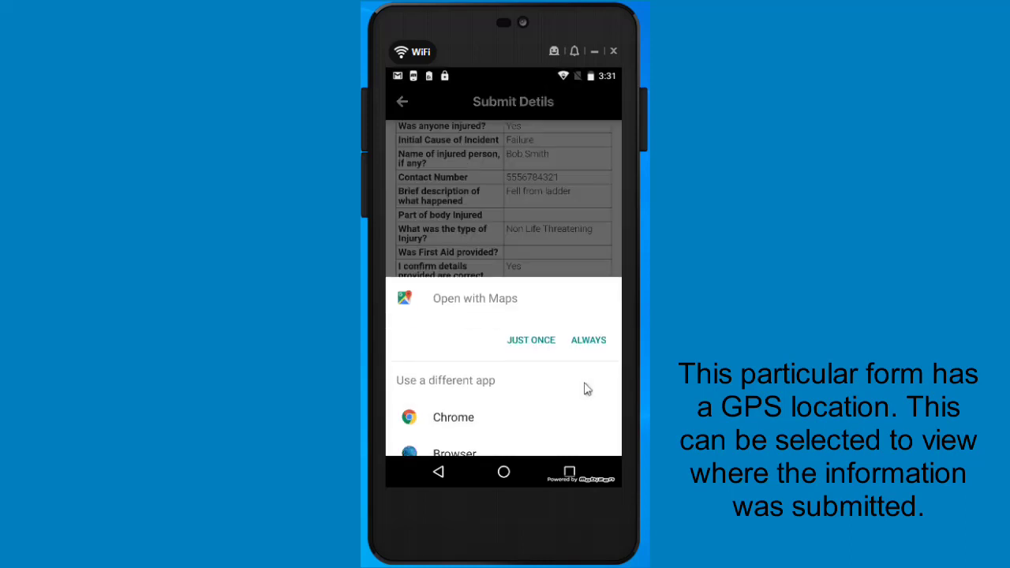
click(535, 342)
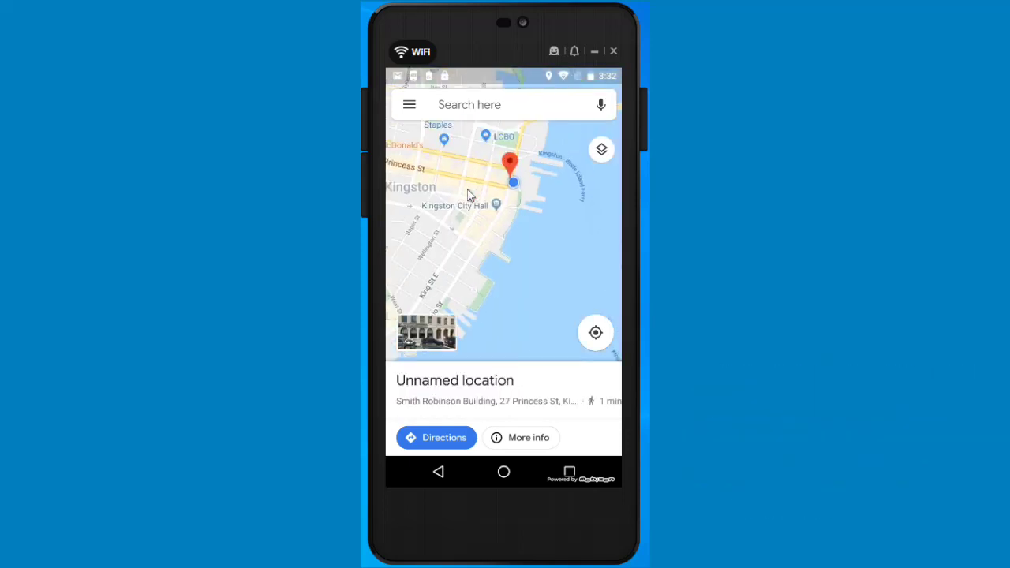
drag(513, 288, 488, 380)
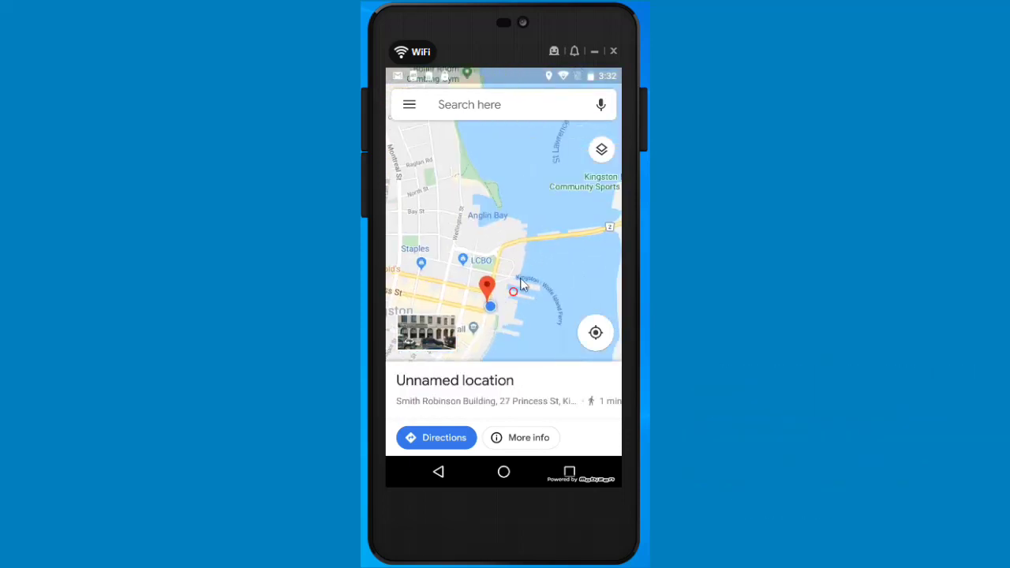
drag(514, 291, 536, 244)
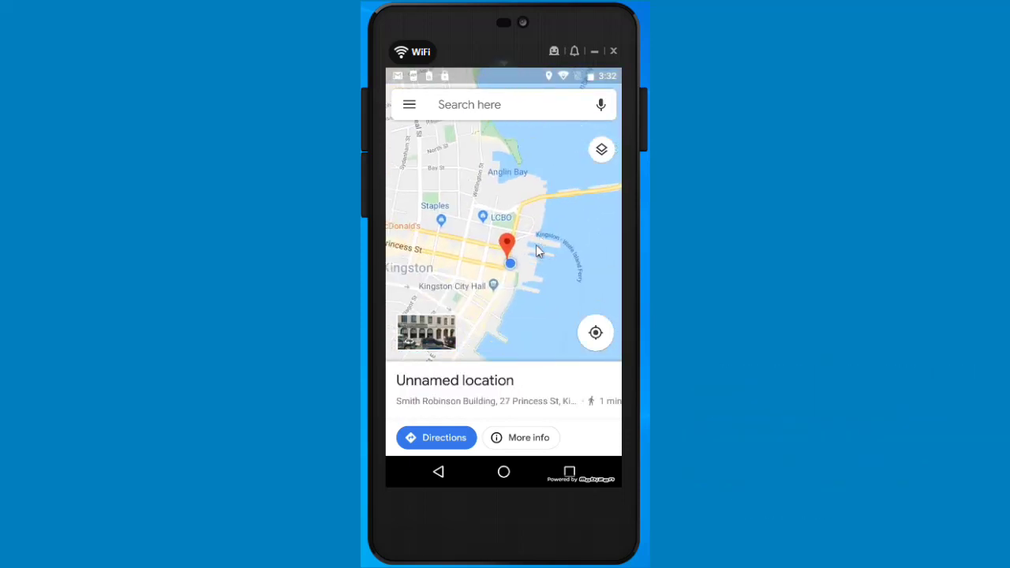
click(439, 473)
Return to the submitted forms list and clear the form filter so all forms show
click(439, 473)
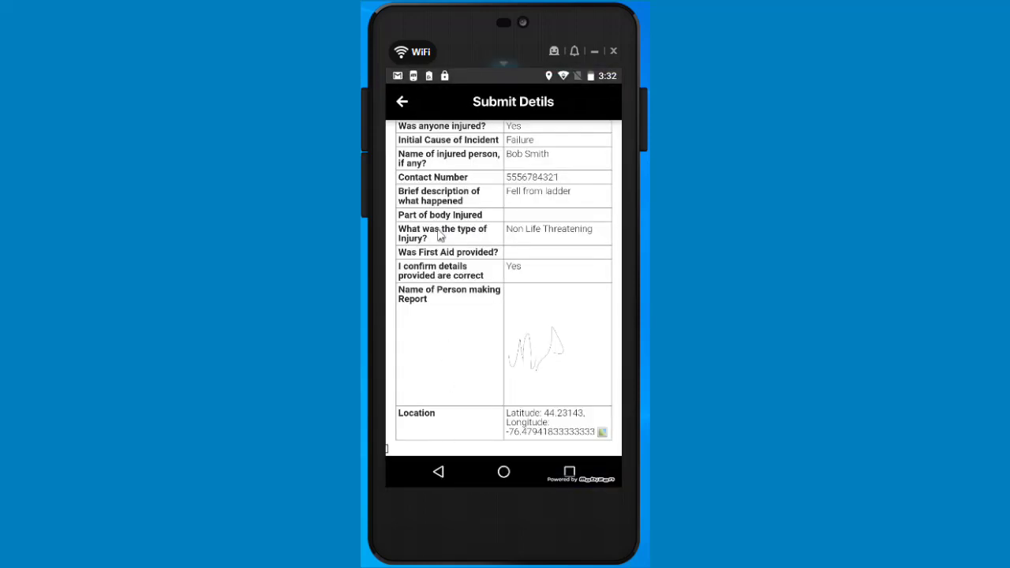
scroll(443, 209, up, 5)
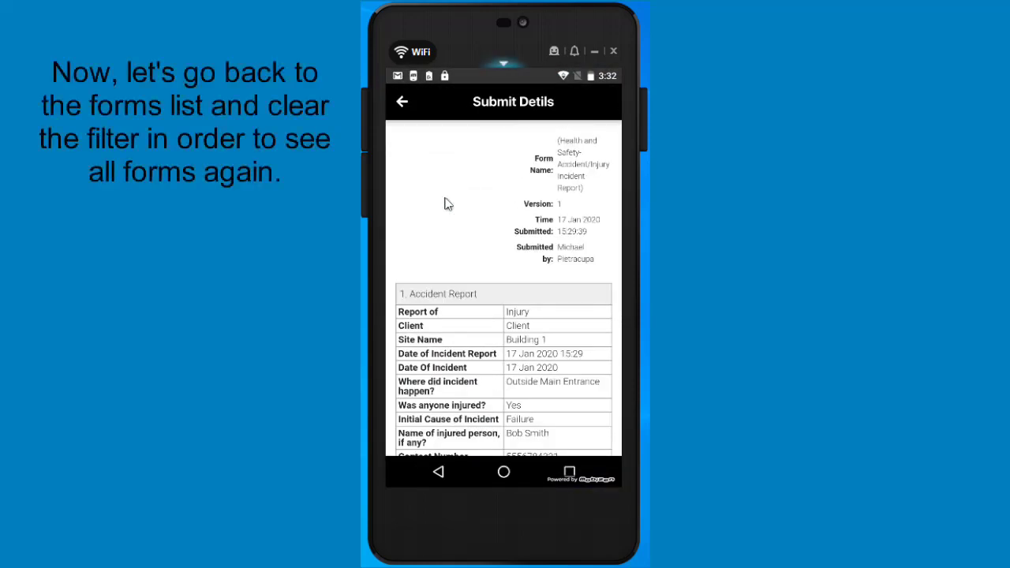
right_click(447, 204)
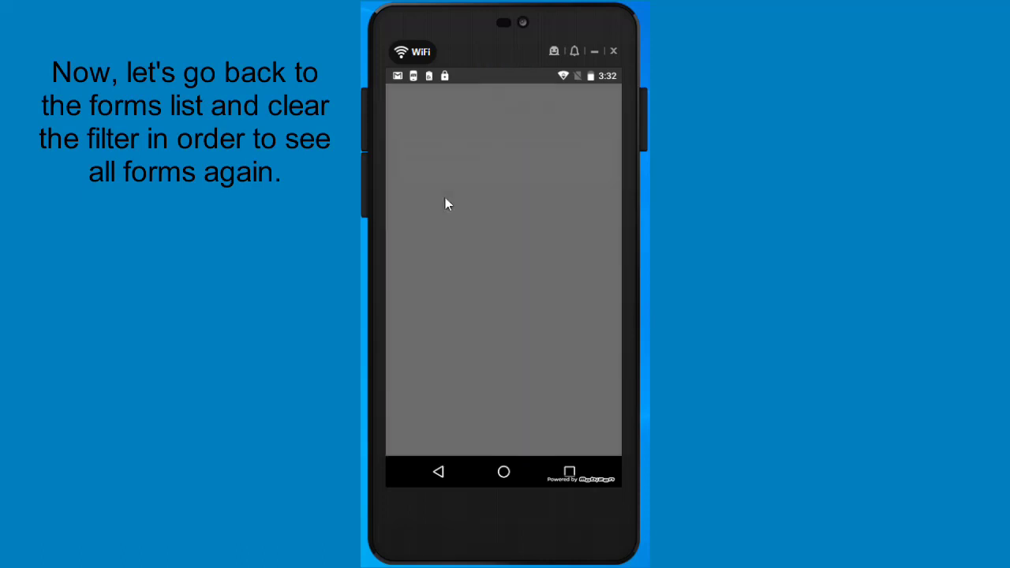
scroll(546, 355, down, 3)
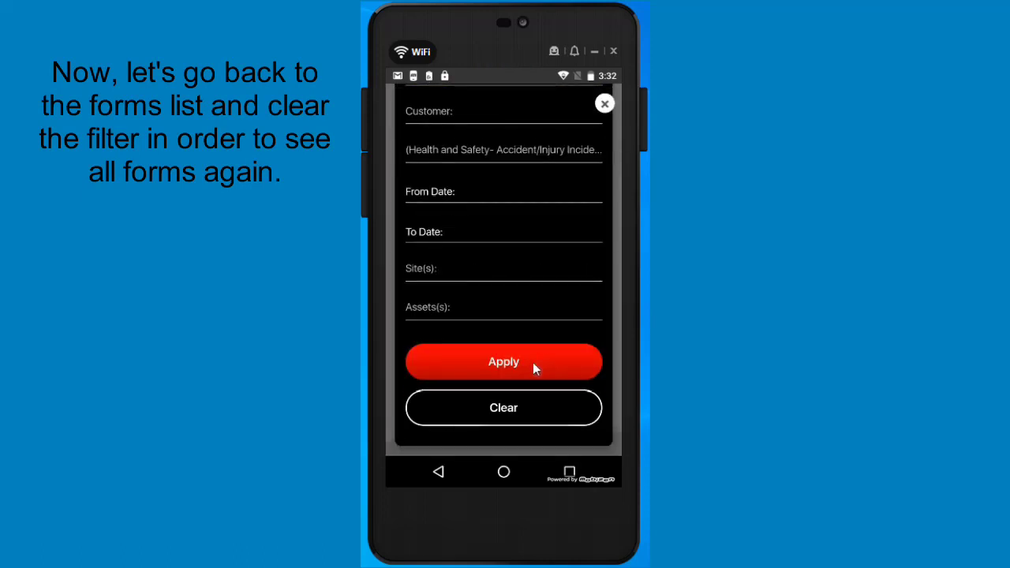
click(496, 402)
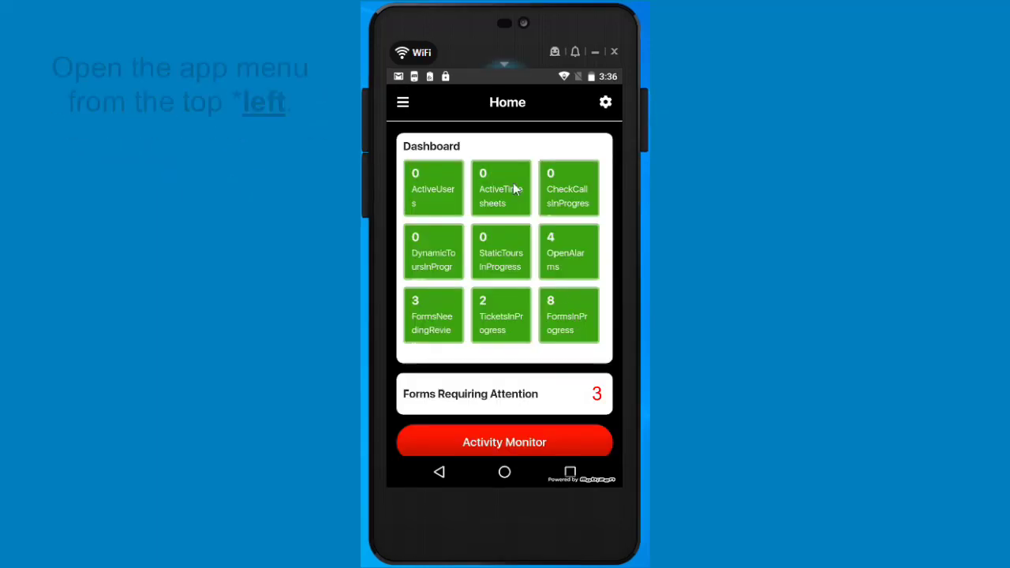
View the first of the four outstanding alarms' comment page, then return to the Alarms list
click(404, 103)
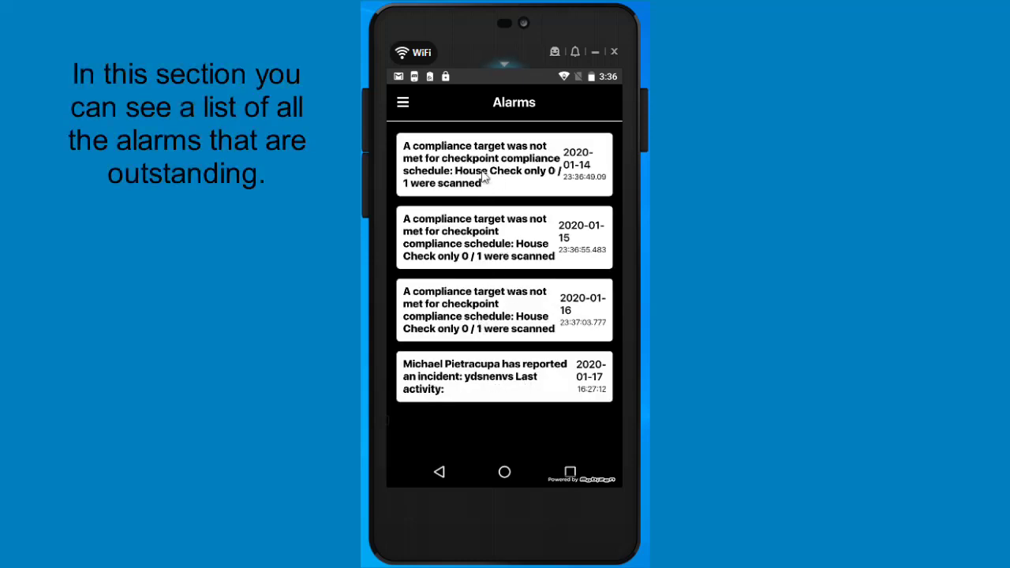
click(486, 383)
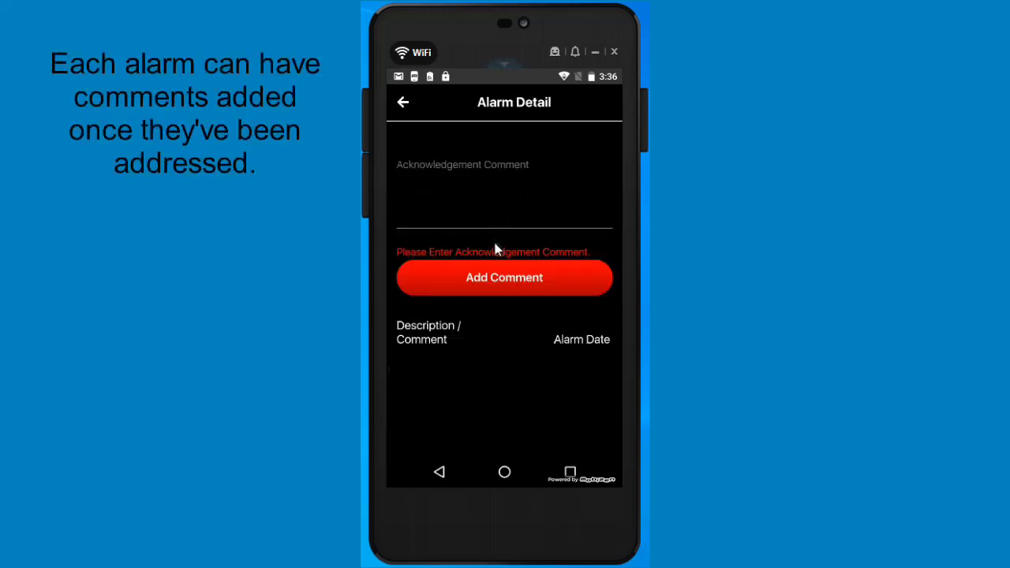
click(404, 104)
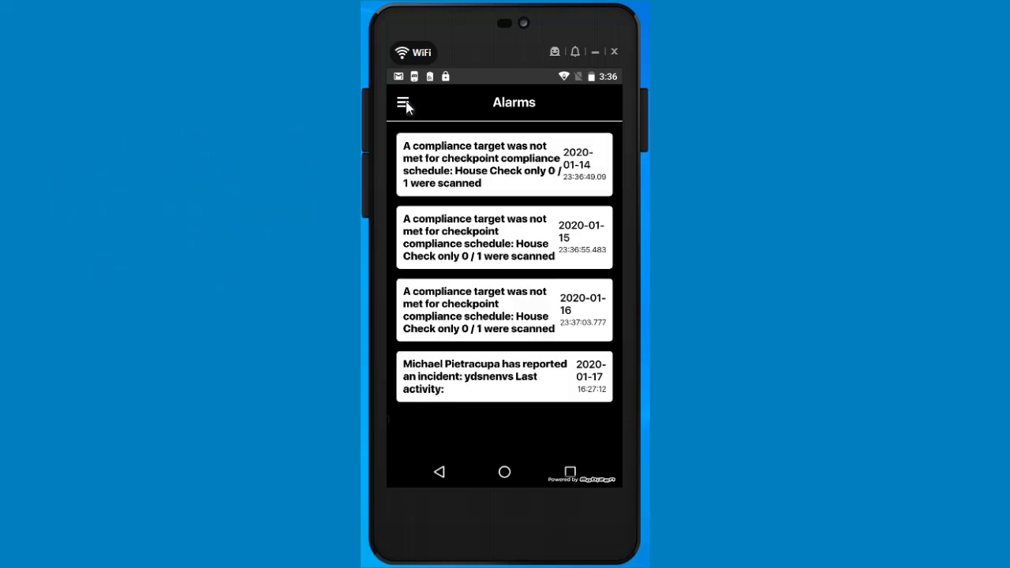
Open the Tickets list from the menu and open the first ticket's details
click(404, 104)
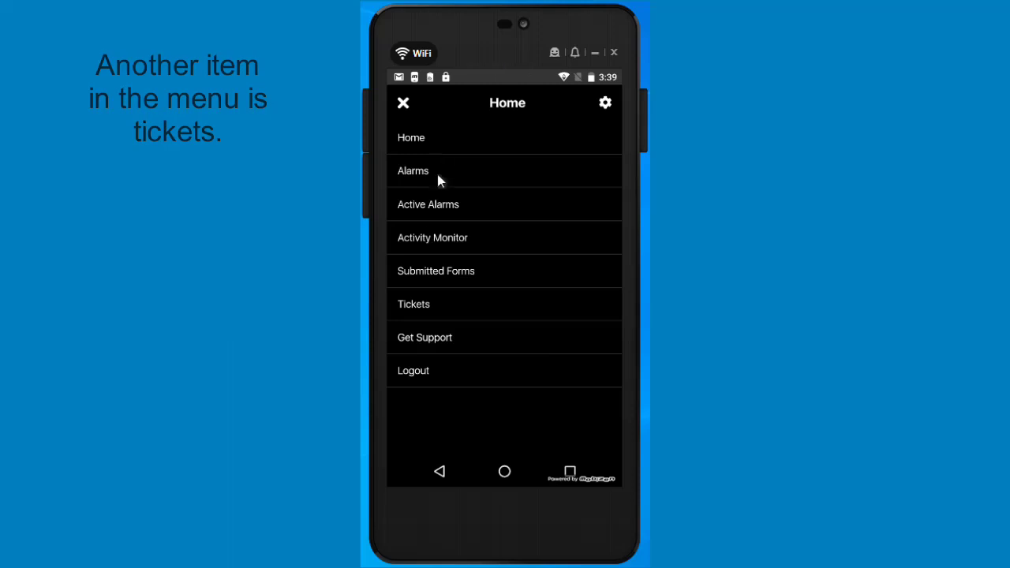
click(416, 305)
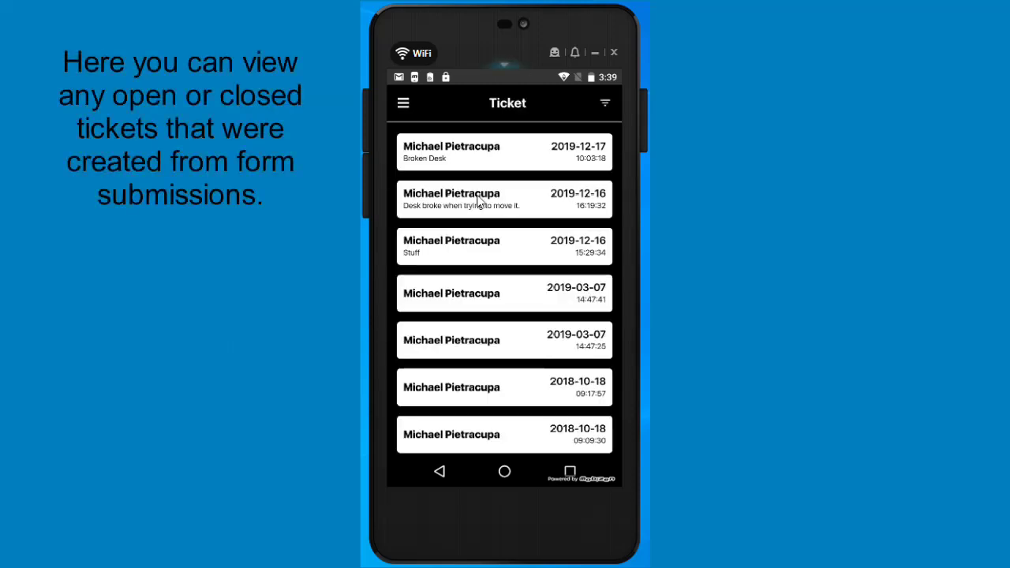
click(496, 155)
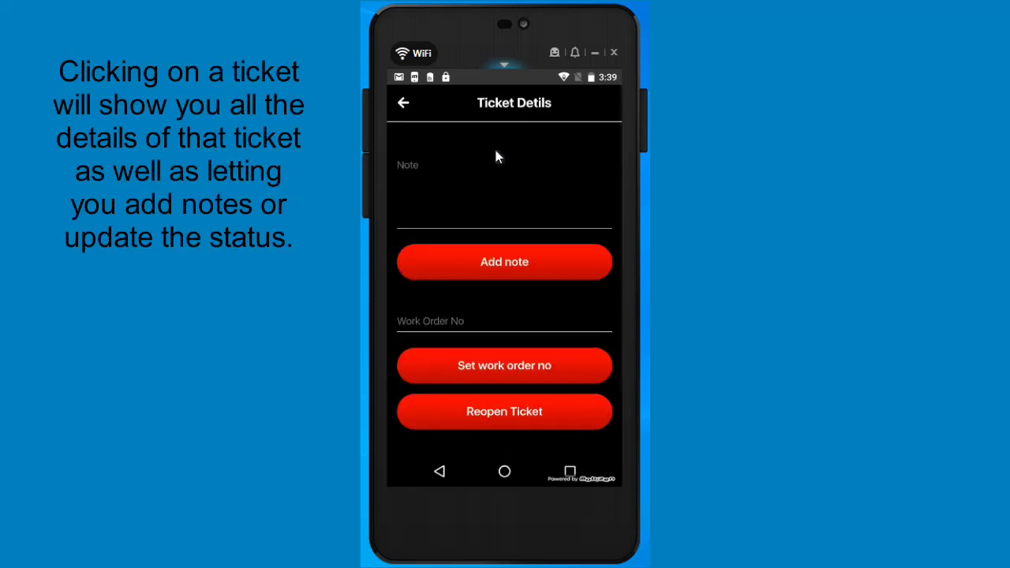
Scroll through the first ticket's notes history and back up to the top
scroll(452, 255, down, 3)
scroll(452, 255, down, 1)
scroll(452, 255, down, 5)
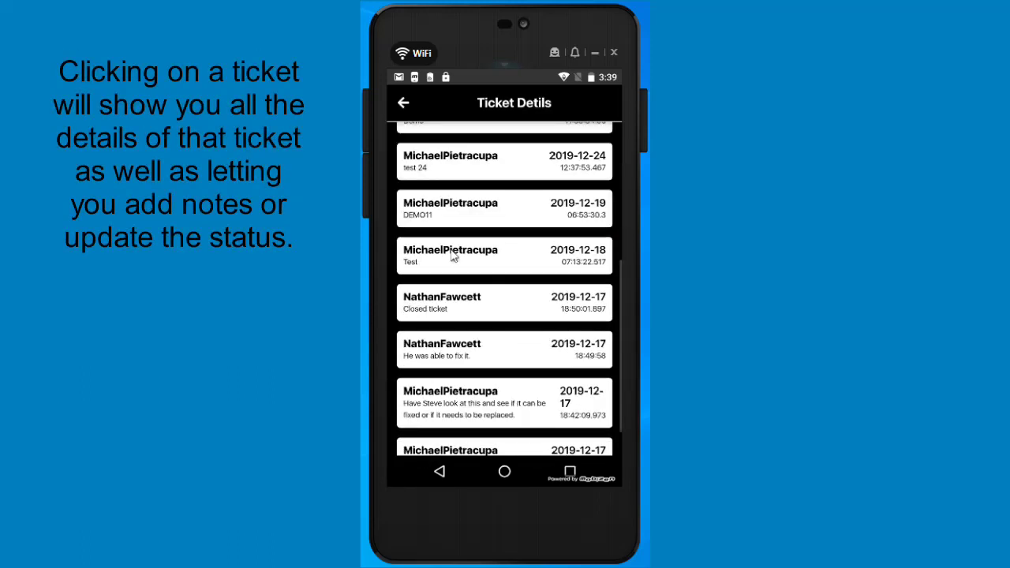
scroll(452, 255, down, 1)
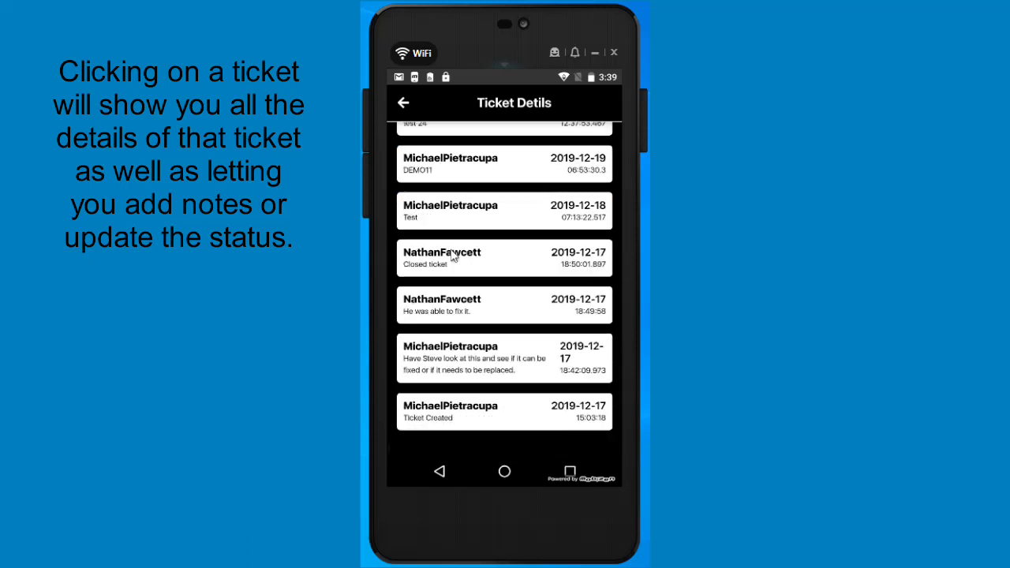
scroll(452, 255, up, 3)
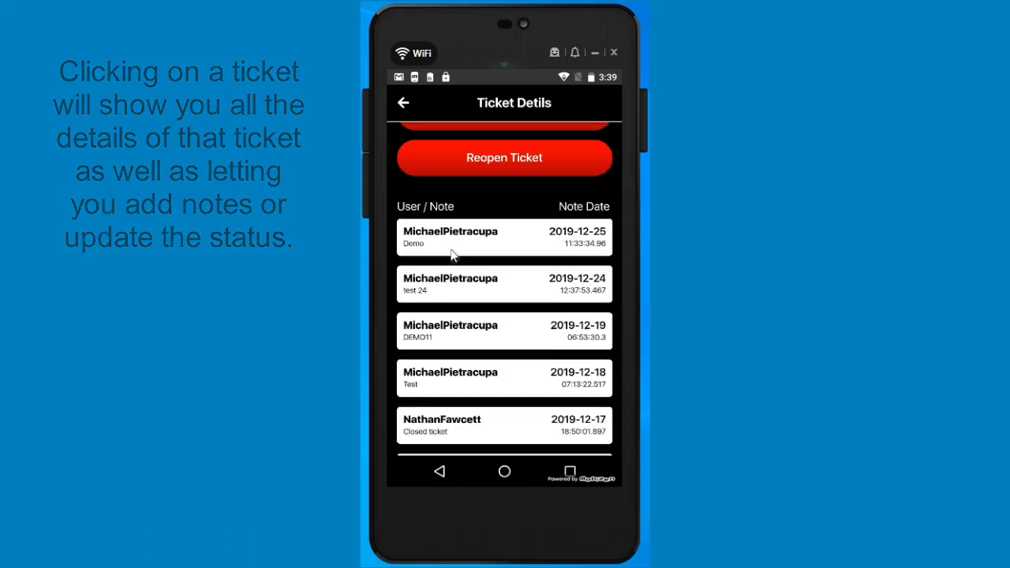
scroll(452, 255, up, 1)
scroll(452, 254, up, 2)
scroll(452, 255, up, 2)
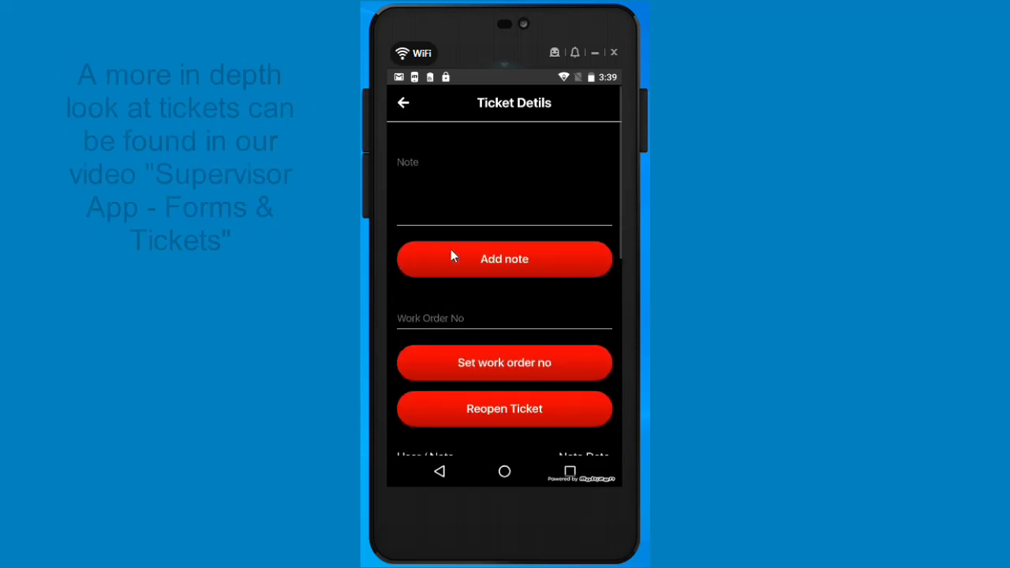
In the ticket filter, browse the Location and Ticket Status choices without picking any
click(403, 105)
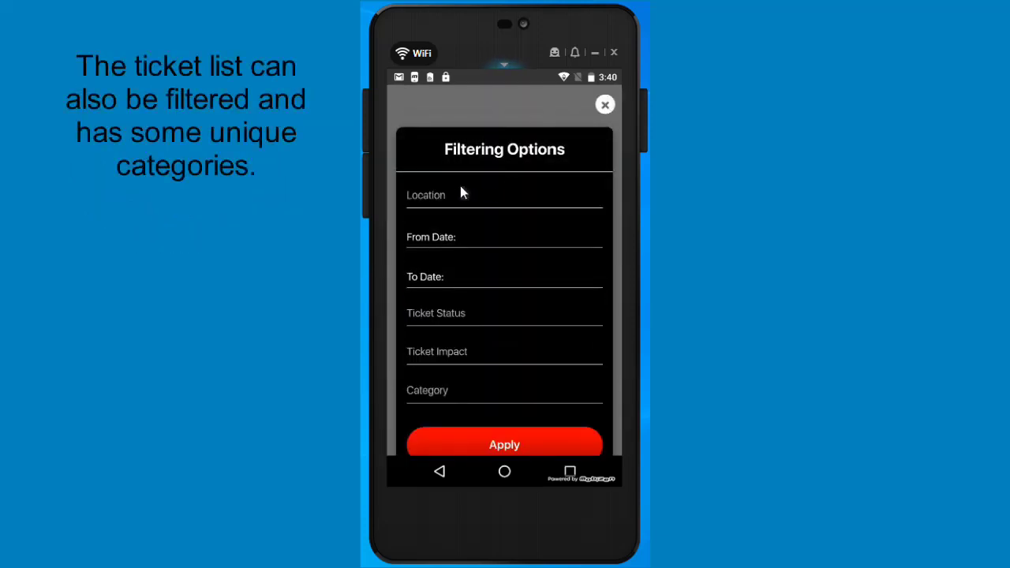
click(457, 197)
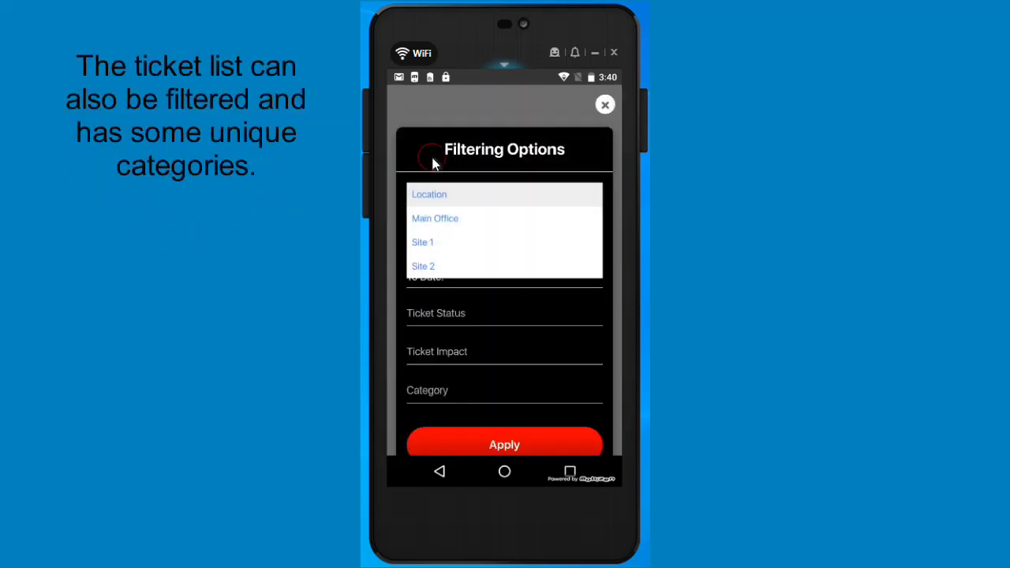
click(433, 163)
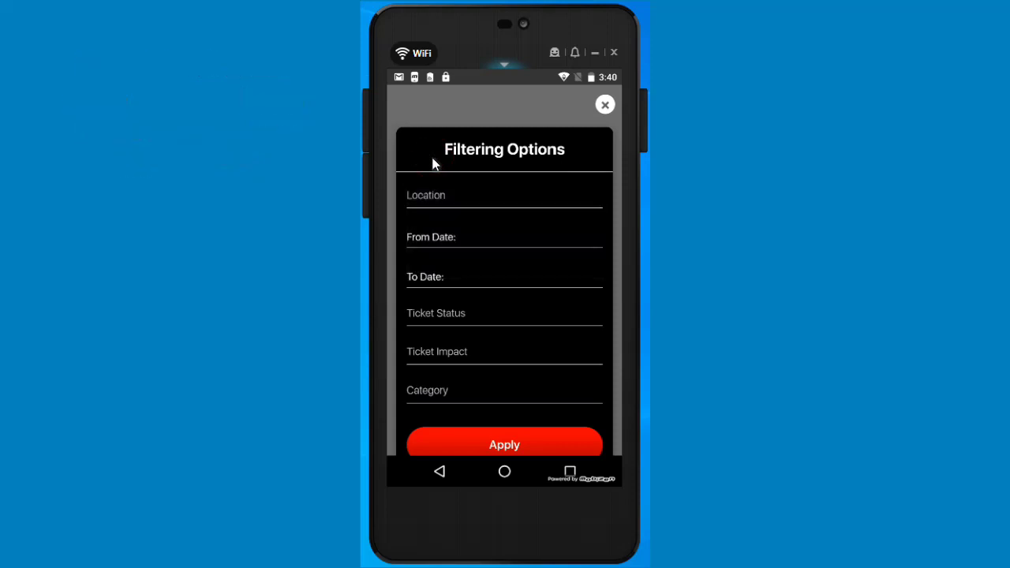
click(448, 313)
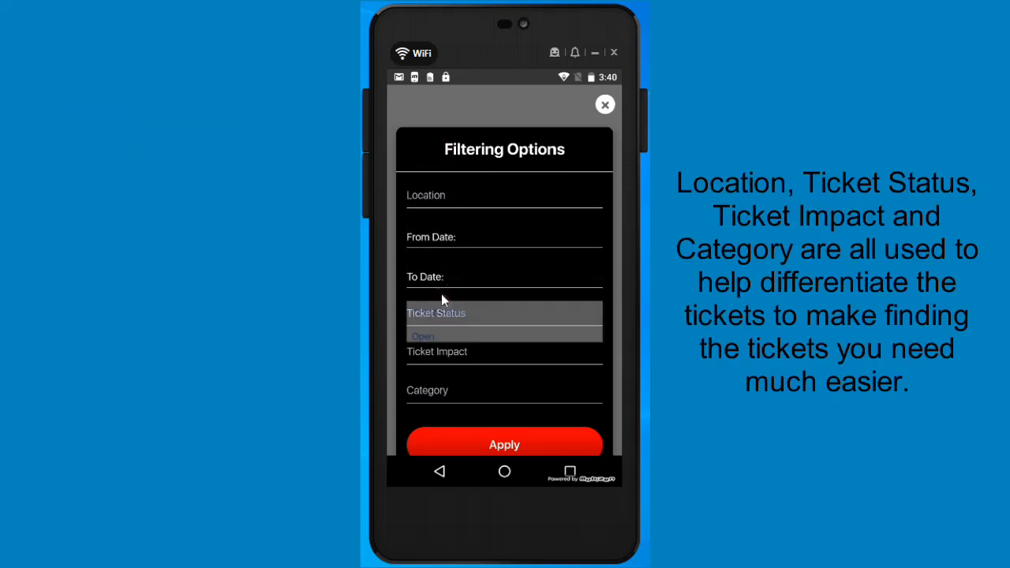
click(397, 348)
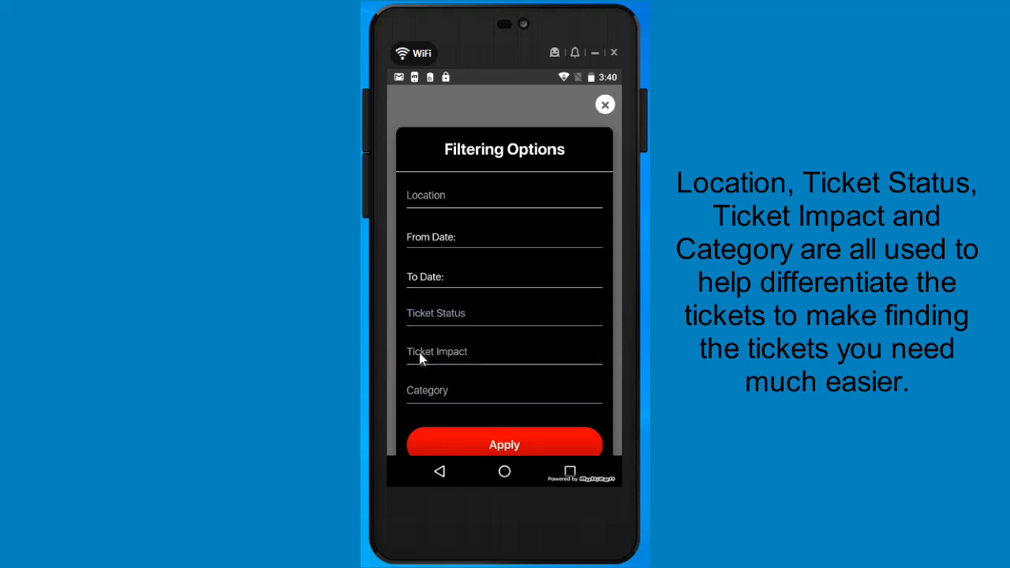
Browse the Ticket Impact and Category choices, then apply the ticket filter
click(435, 351)
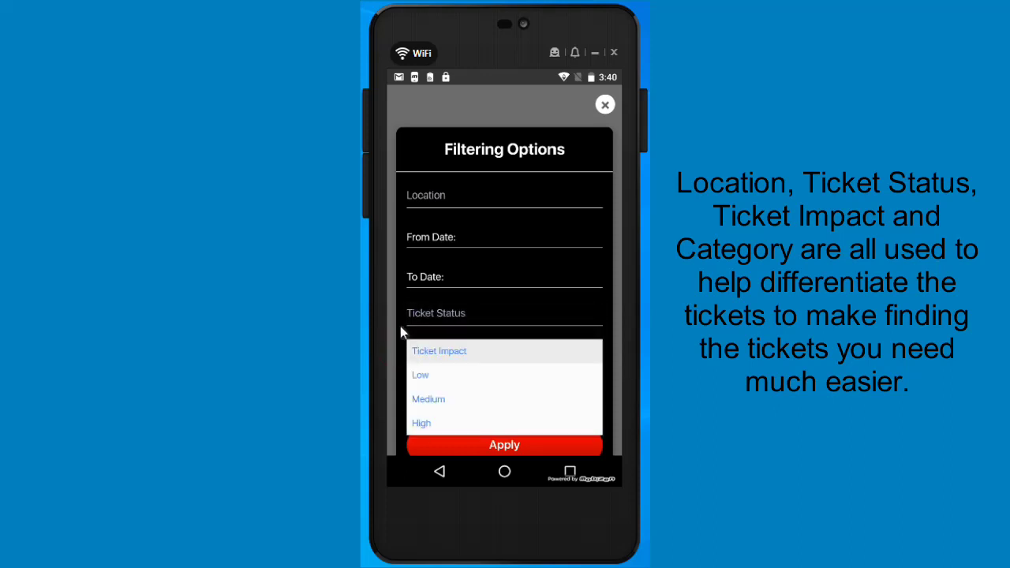
click(400, 326)
click(445, 389)
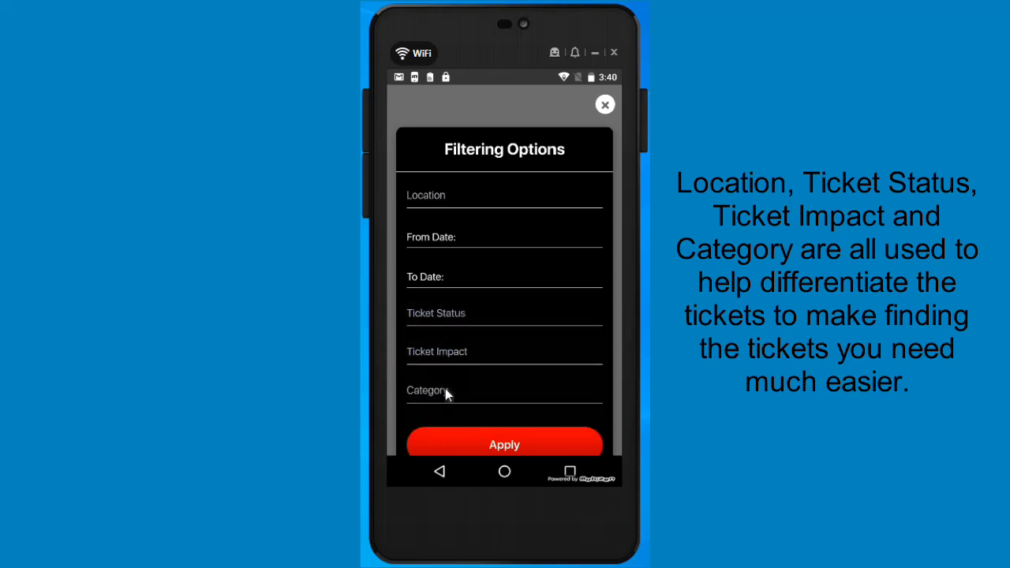
click(401, 253)
click(552, 356)
scroll(552, 355, down, 2)
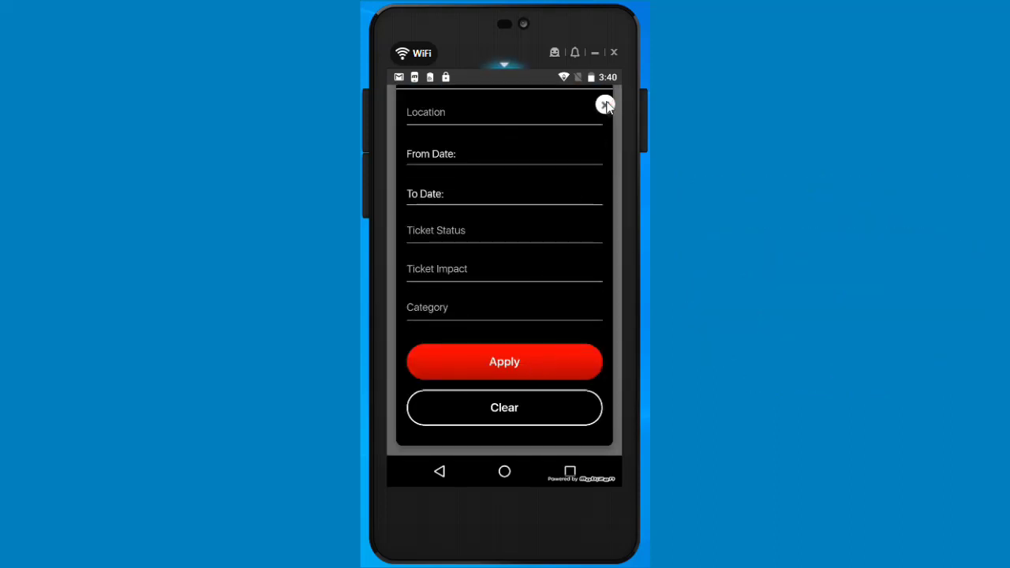
click(552, 356)
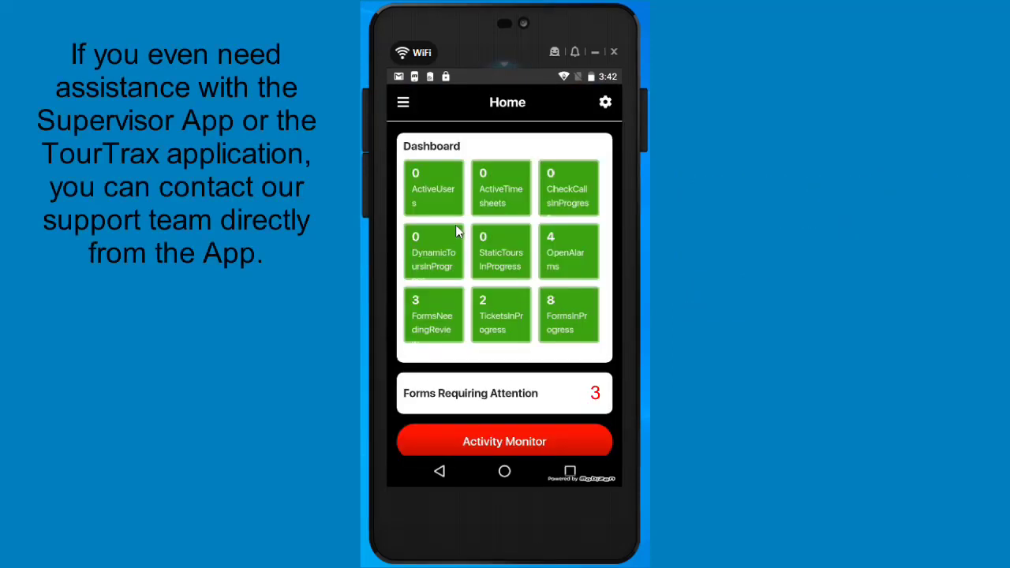
Open the Get Support live chat, tap the message field, then dismiss the keyboard
click(402, 104)
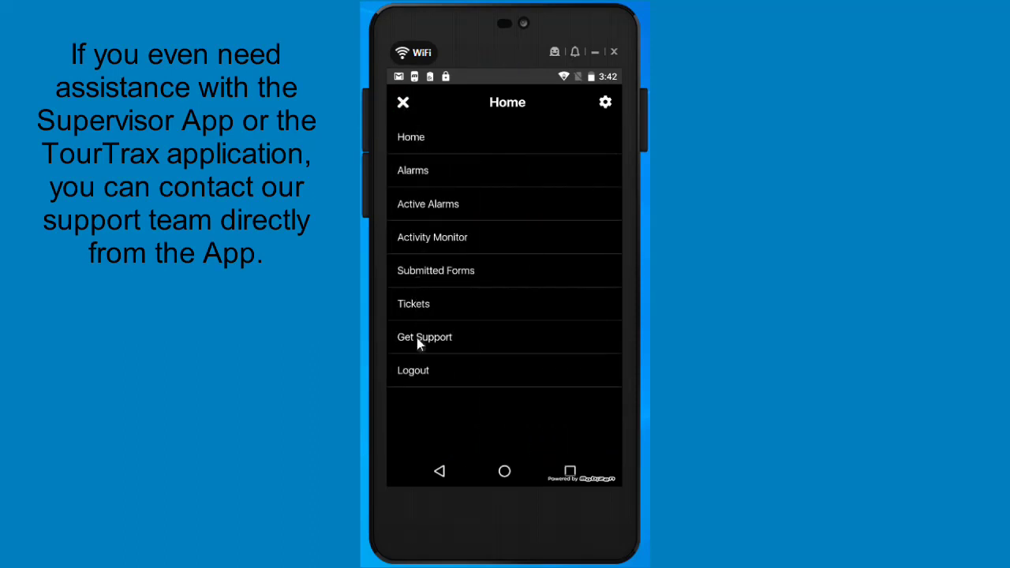
click(421, 337)
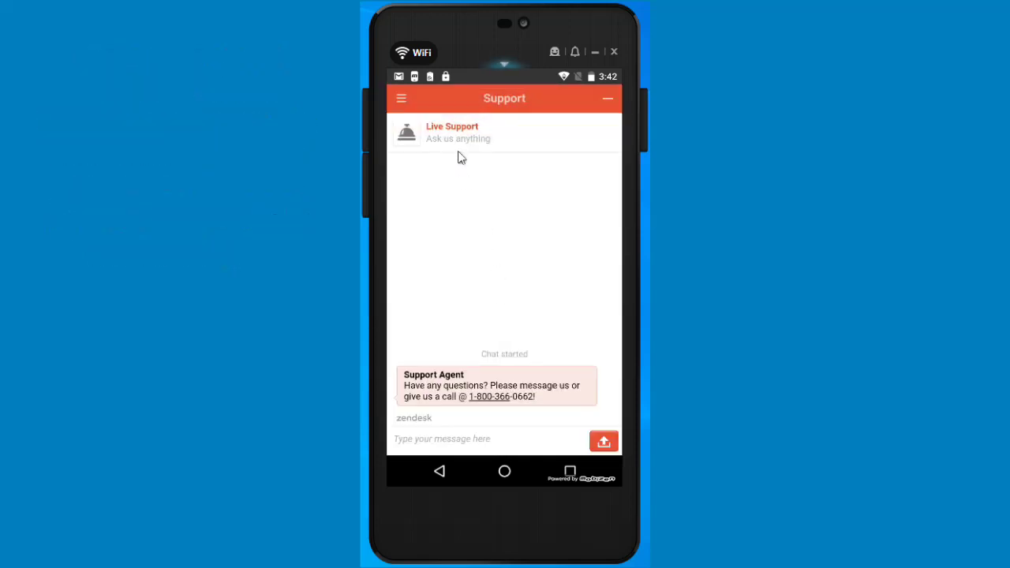
click(448, 441)
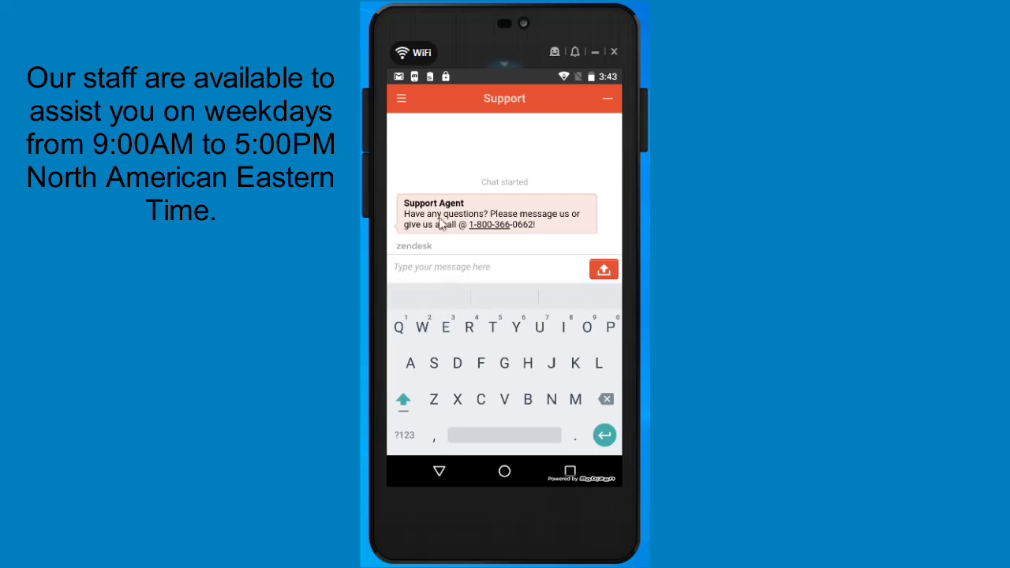
click(421, 160)
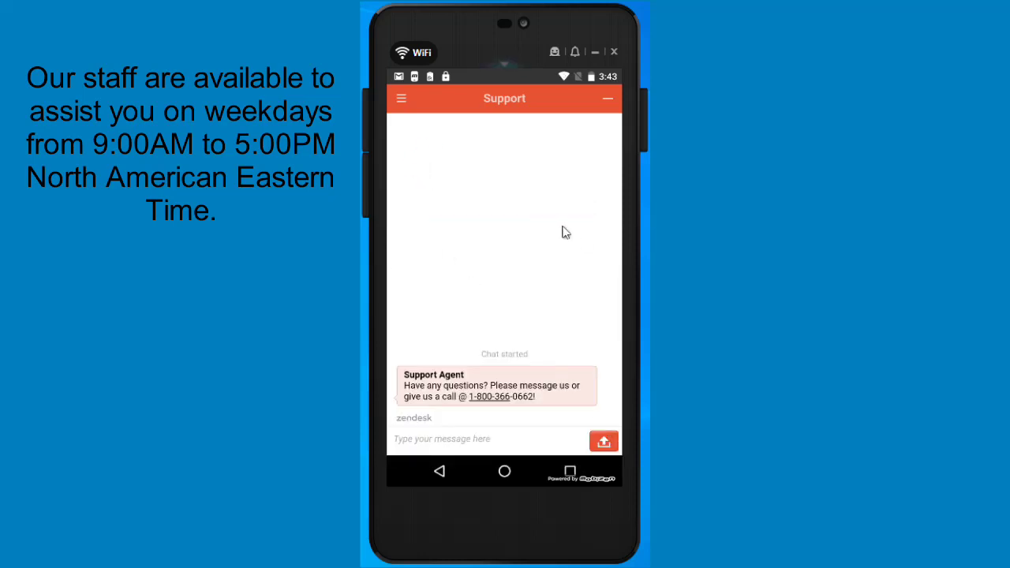